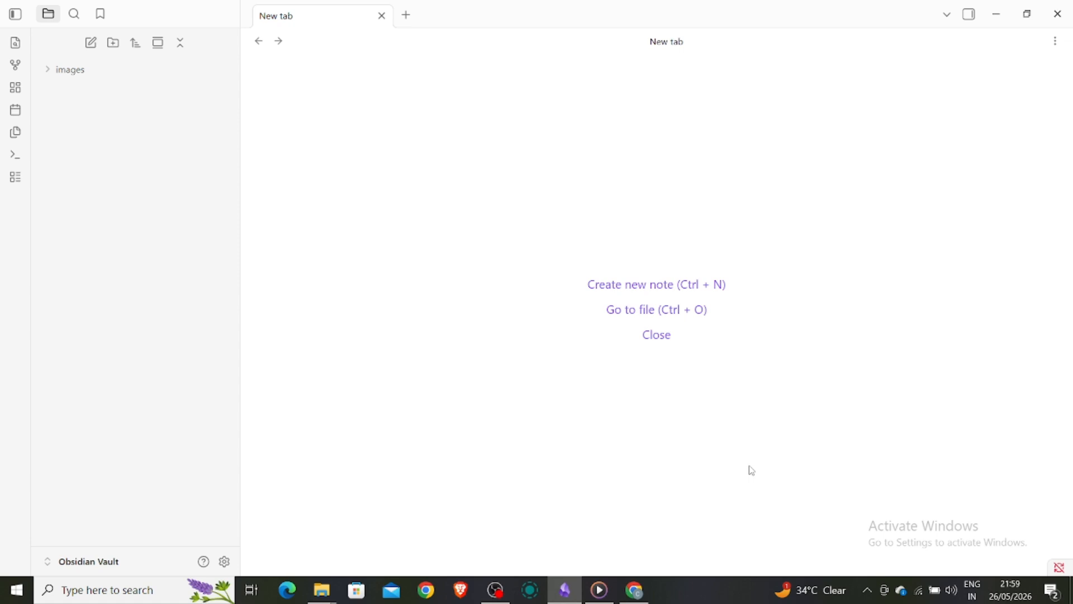
pyautogui.click(113, 562)
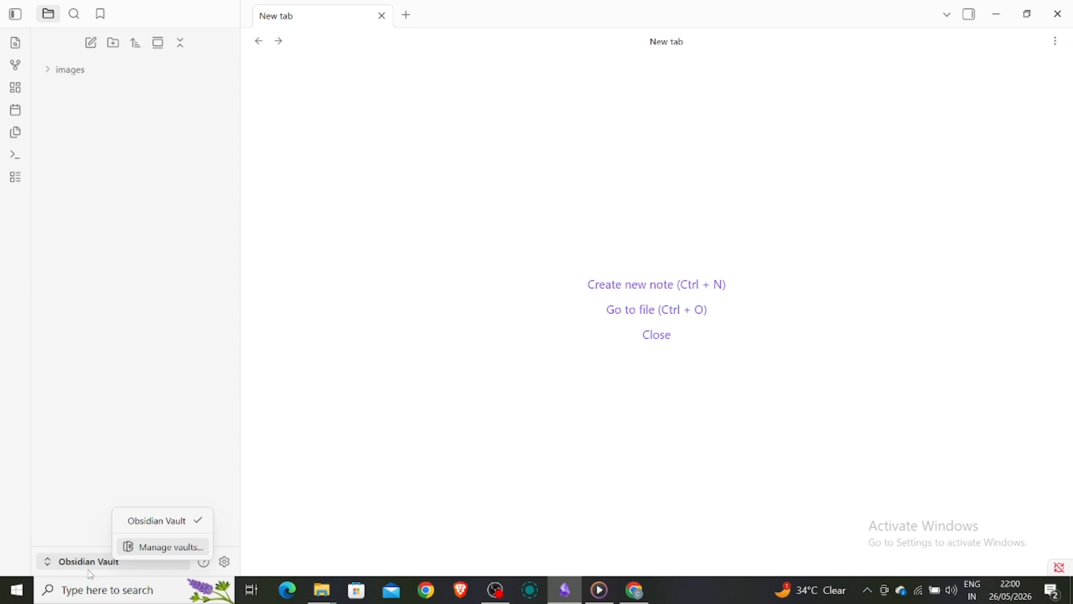
pyautogui.click(159, 419)
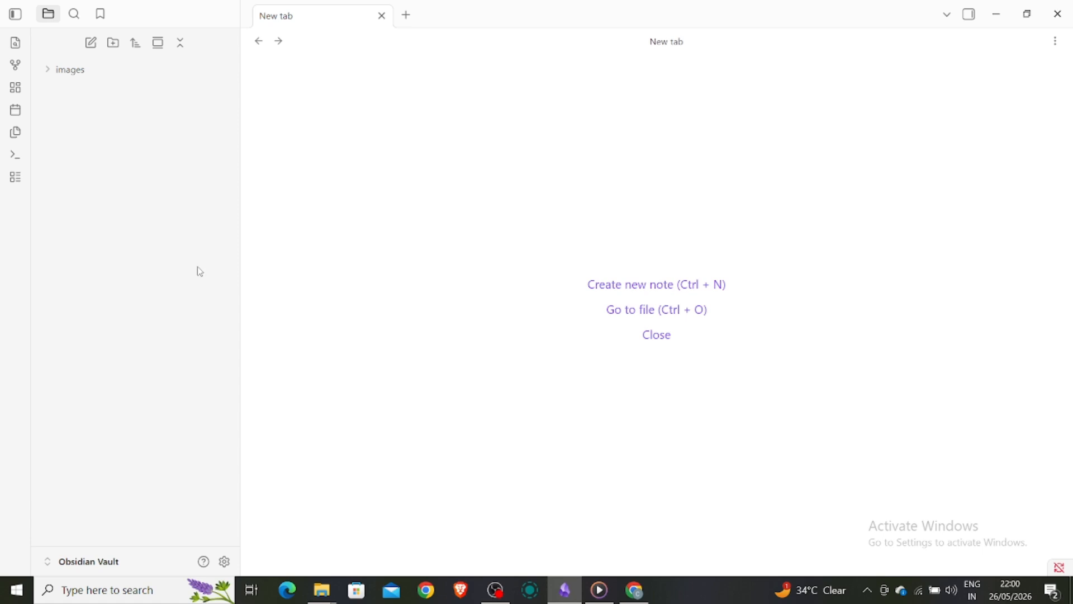
# - Create a folder named projects in the vault and add a new note inside it
pyautogui.click(117, 43)
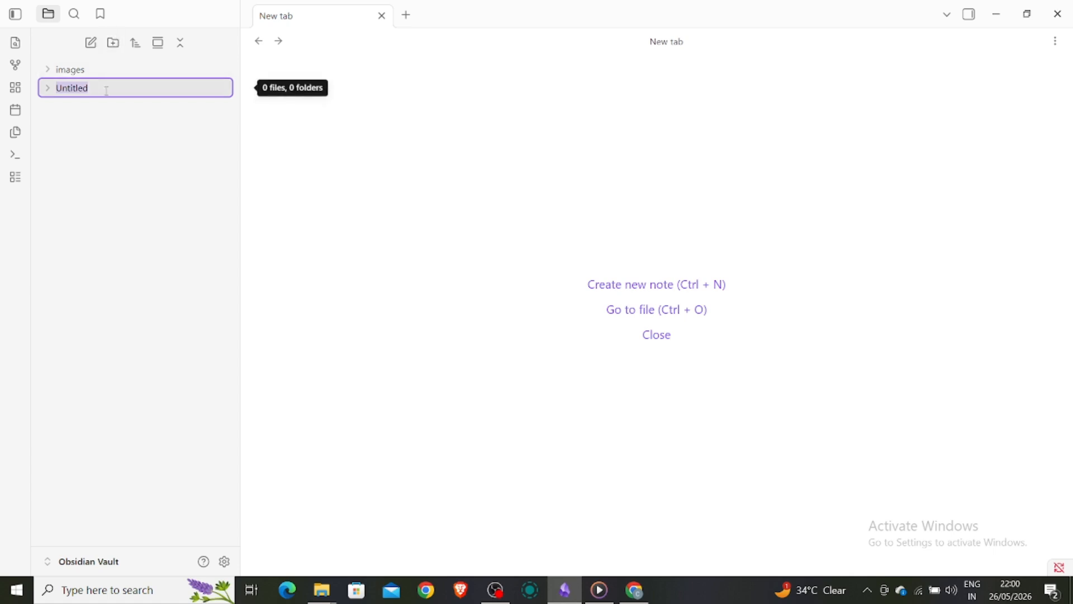
pyautogui.write('projects')
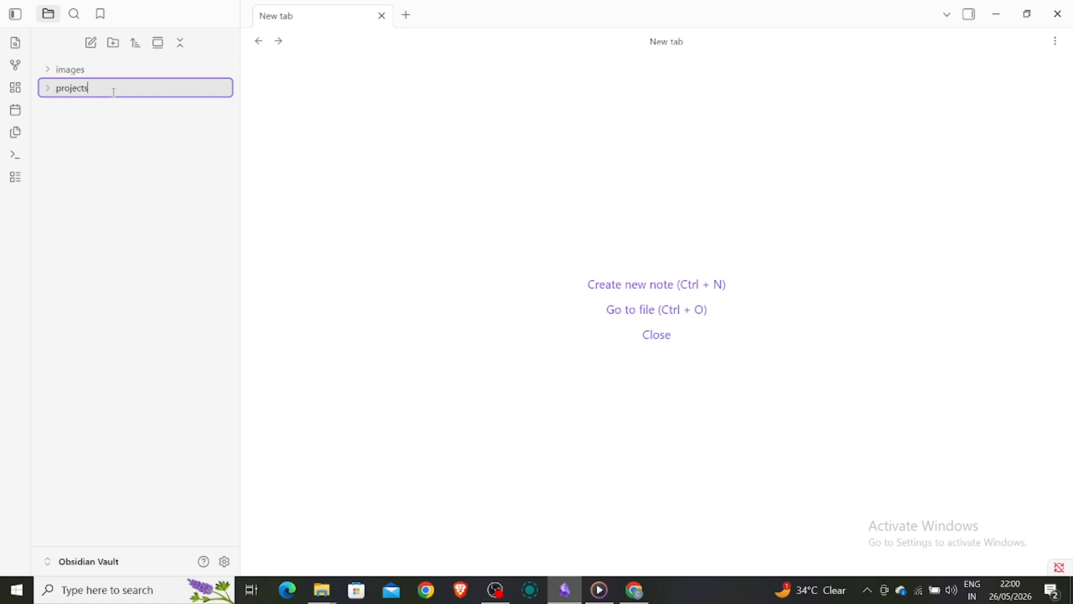
pyautogui.press('Return')
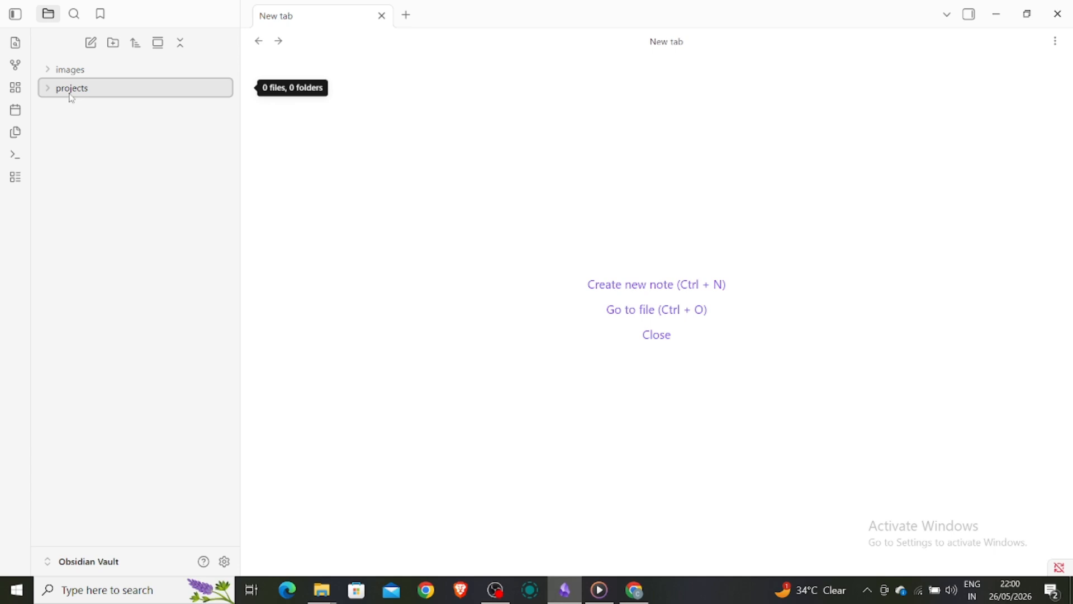
pyautogui.click(83, 88)
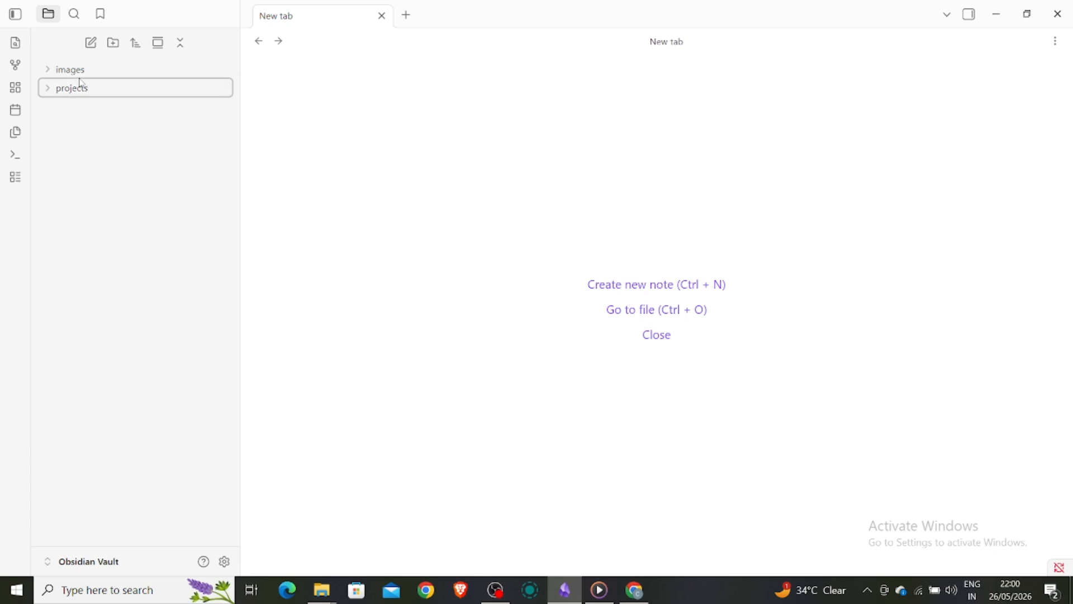
pyautogui.rightClick(83, 88)
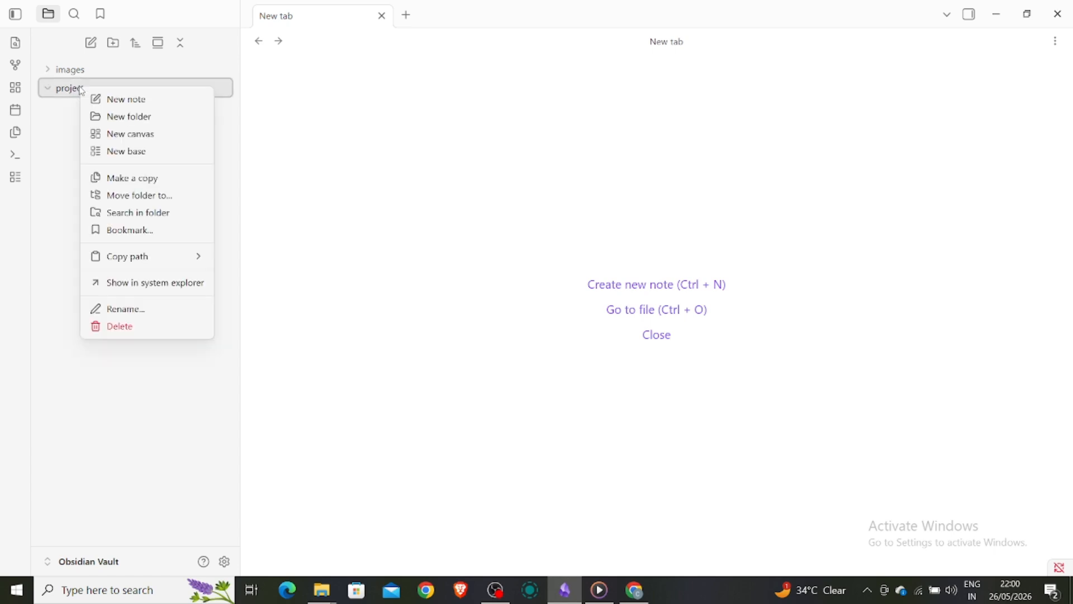
pyautogui.click(104, 99)
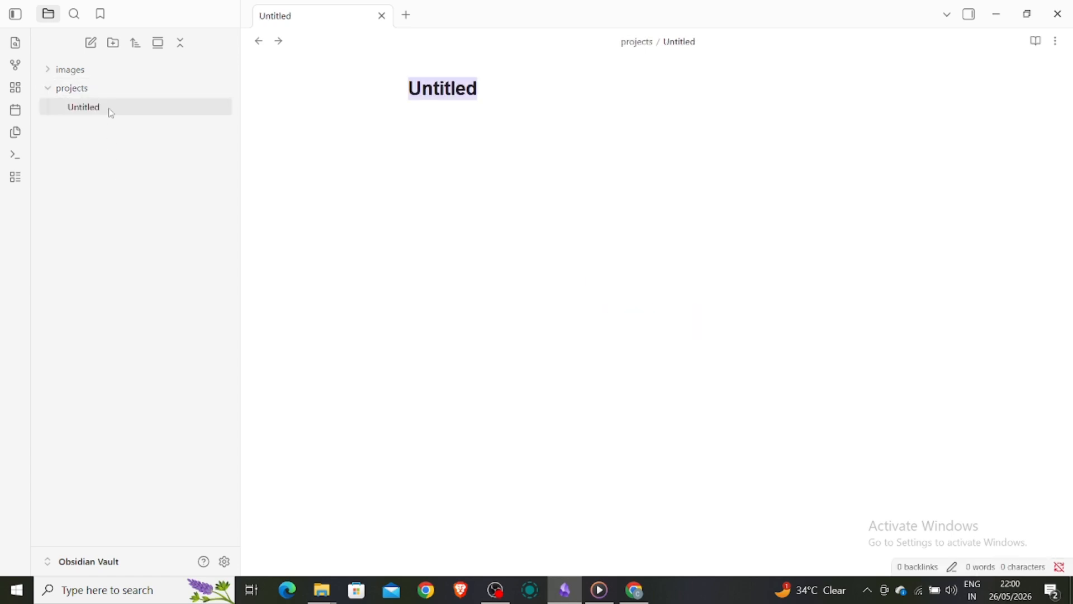
# - Add a status property to the new note with the value approved
pyautogui.click(1056, 41)
pyautogui.click(980, 258)
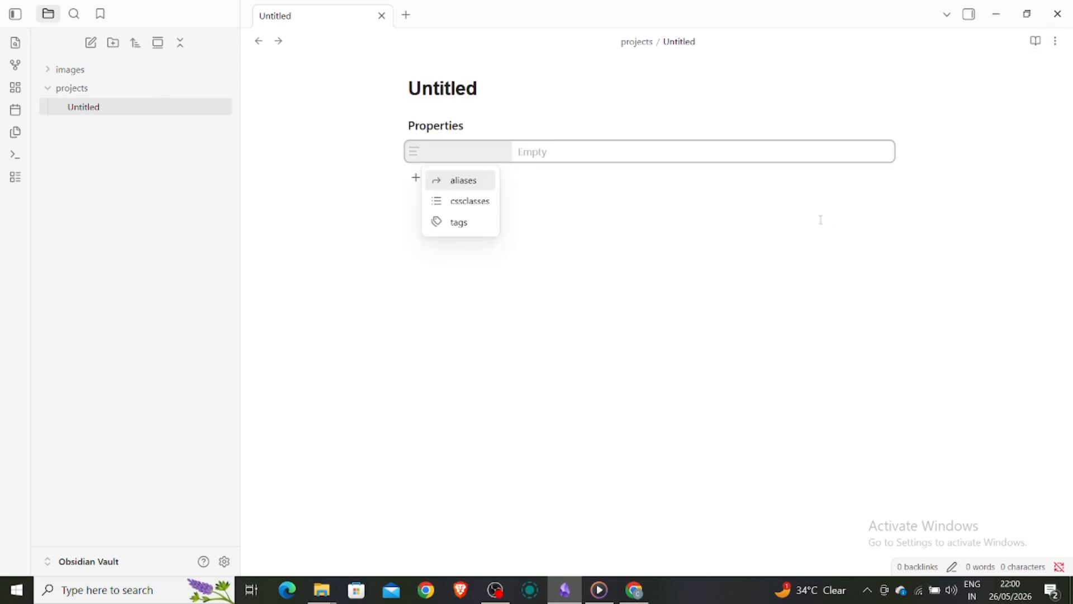
pyautogui.write('status')
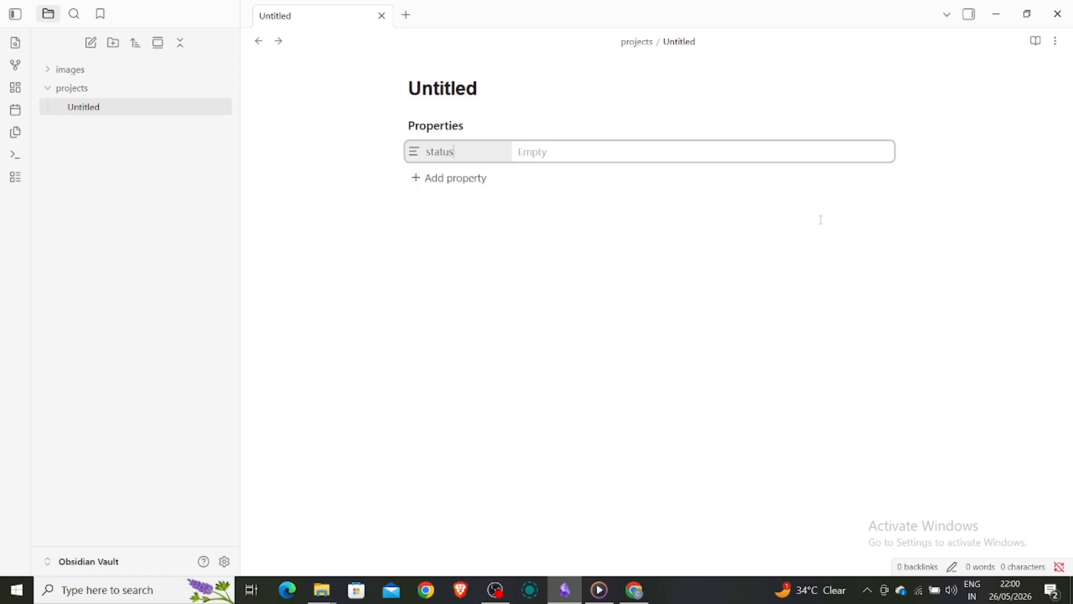
pyautogui.press('Tab')
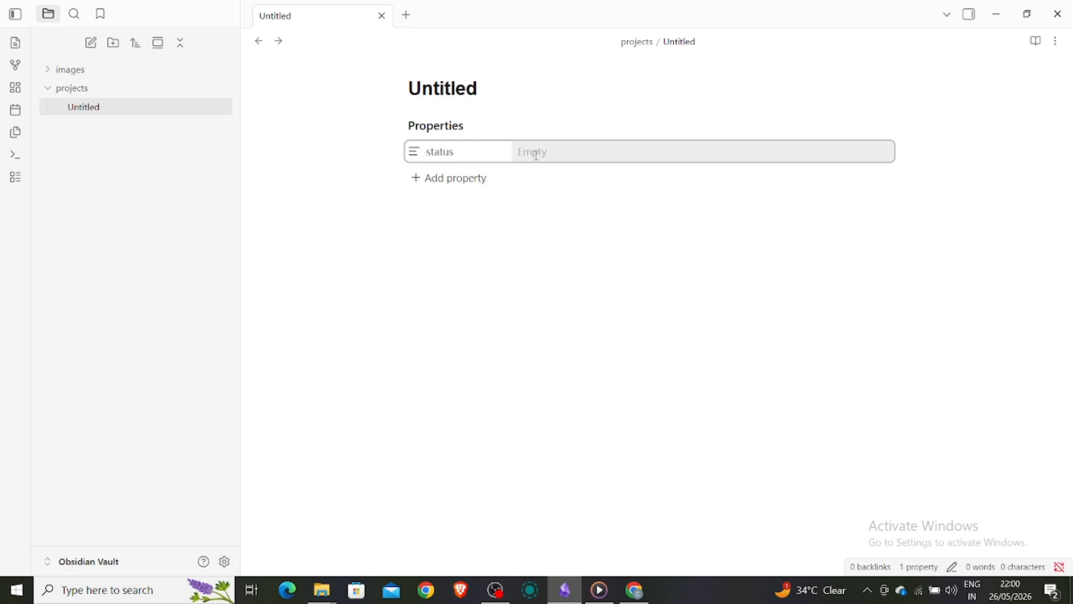
pyautogui.write('approved')
# - Add a second property named due date to the note and set its property type to Date
pyautogui.click(436, 179)
pyautogui.write('due')
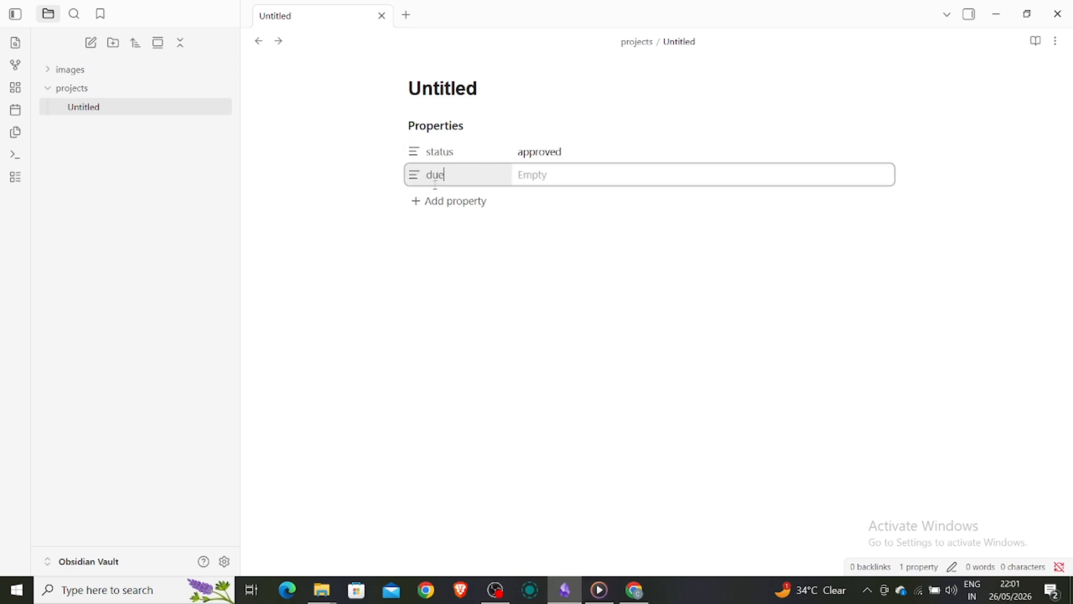
pyautogui.write(' date')
pyautogui.click(532, 243)
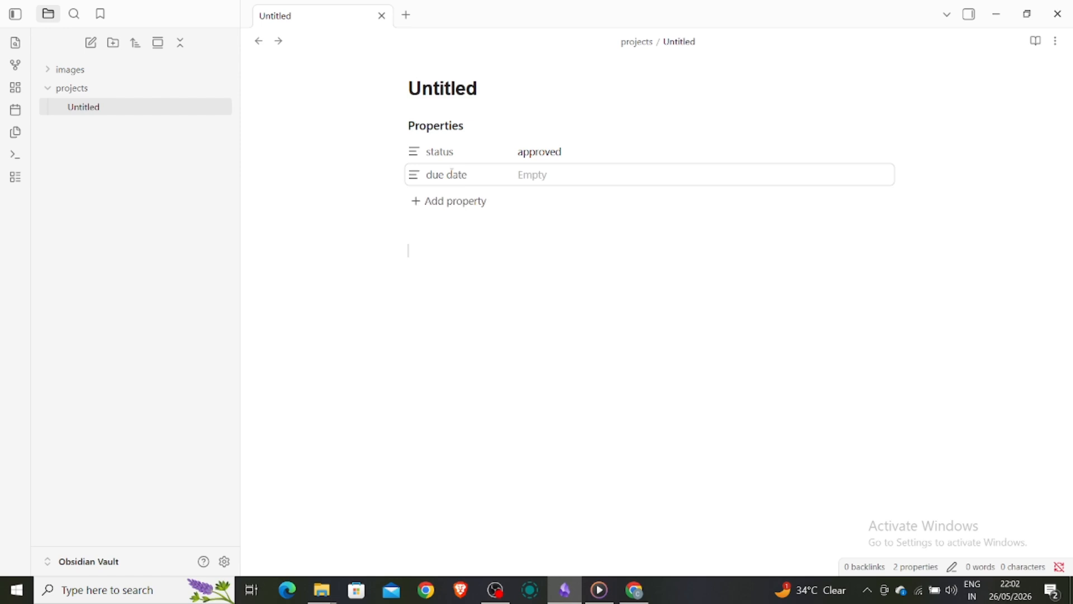
pyautogui.click(417, 179)
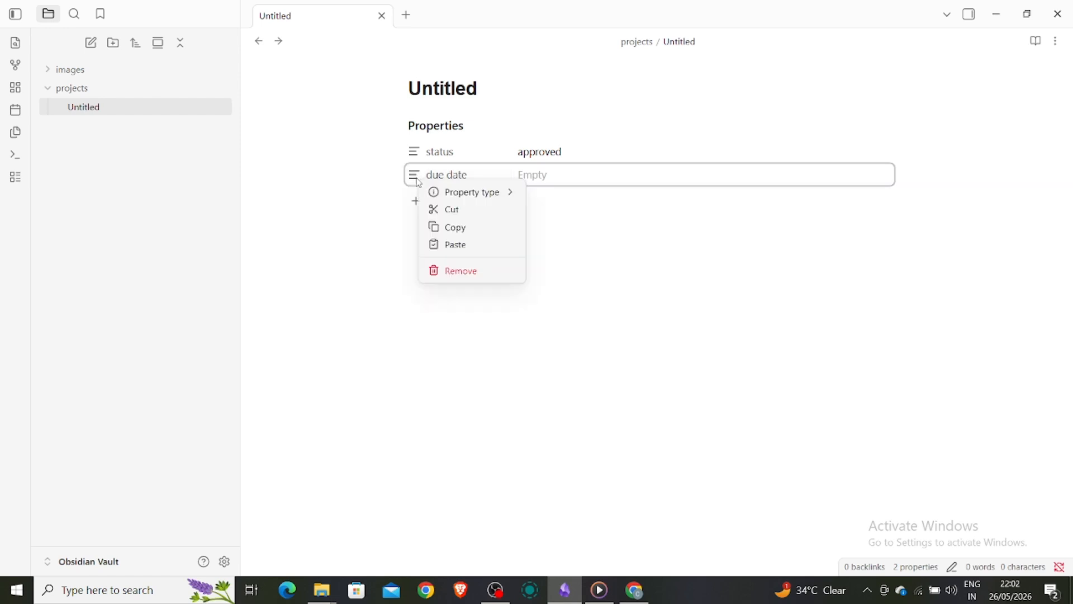
pyautogui.moveTo(490, 191)
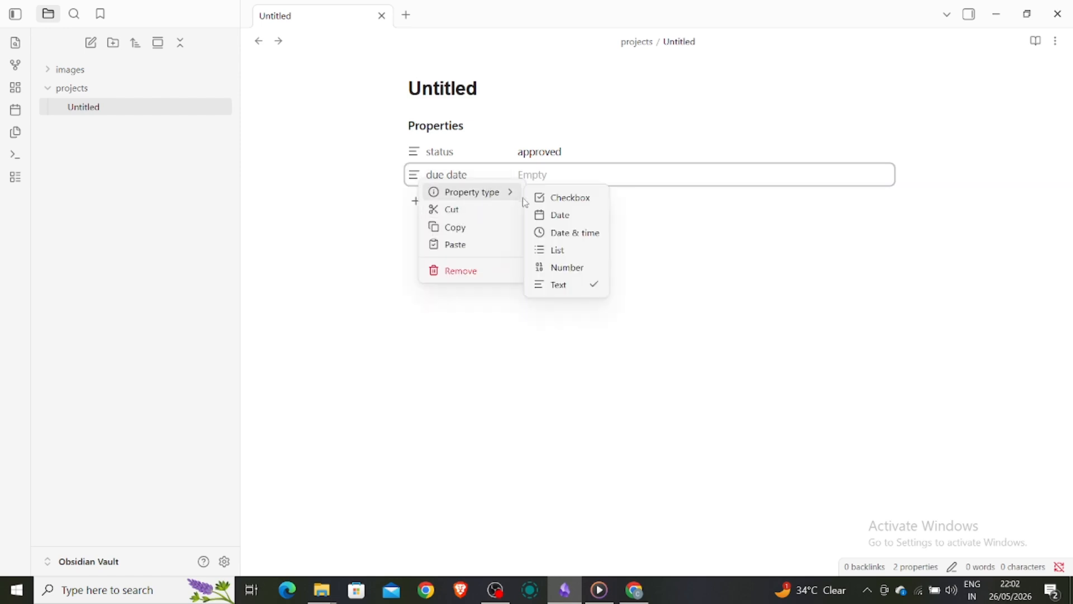
pyautogui.click(551, 214)
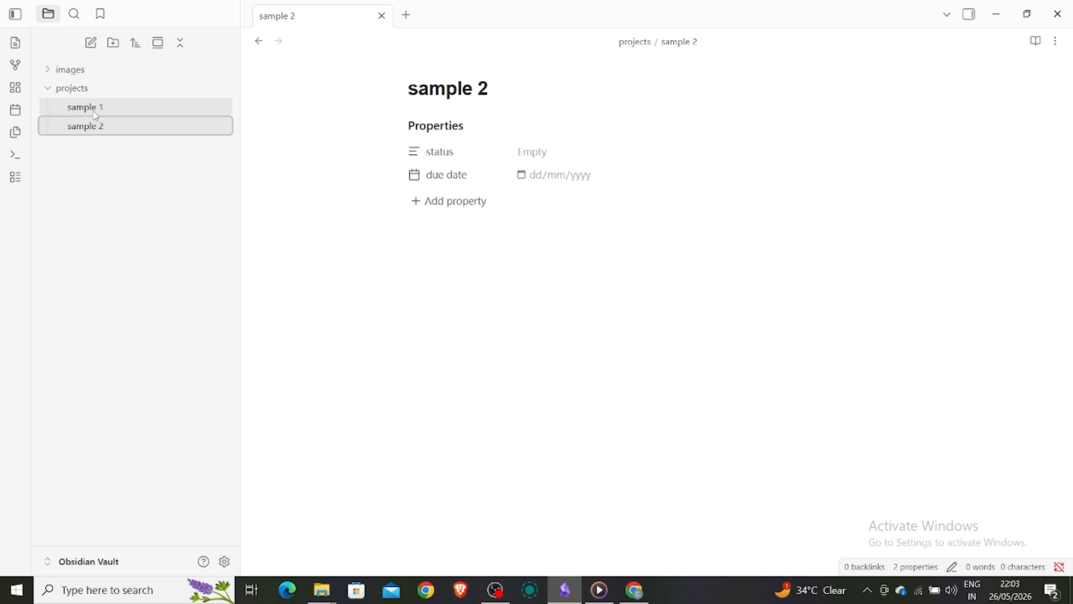
# - Clear the status value in the sample 1 note
pyautogui.click(95, 112)
pyautogui.click(98, 128)
pyautogui.click(99, 107)
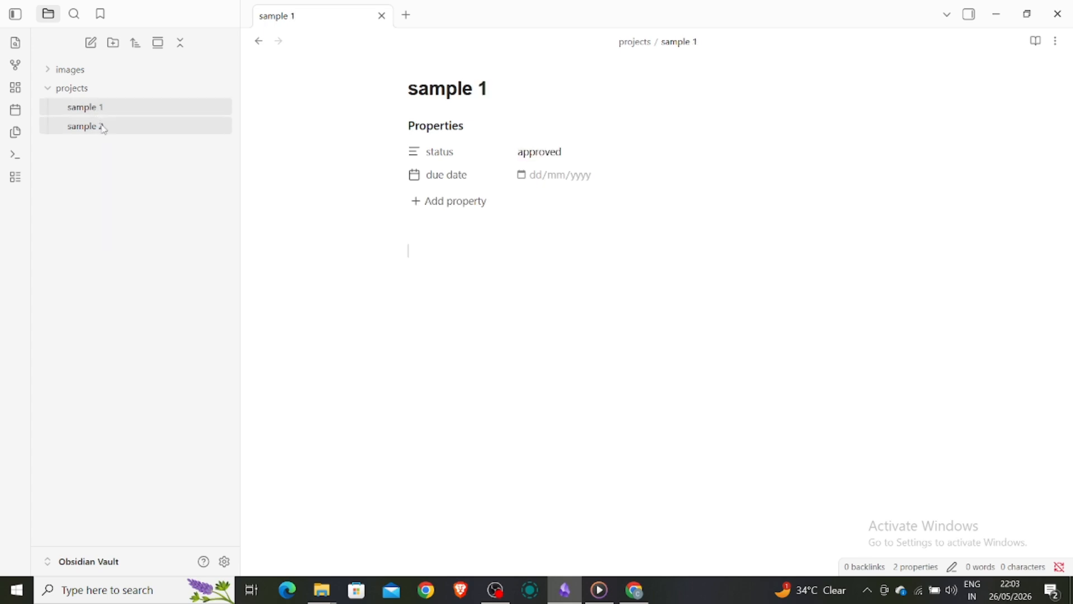
pyautogui.click(104, 128)
pyautogui.click(101, 109)
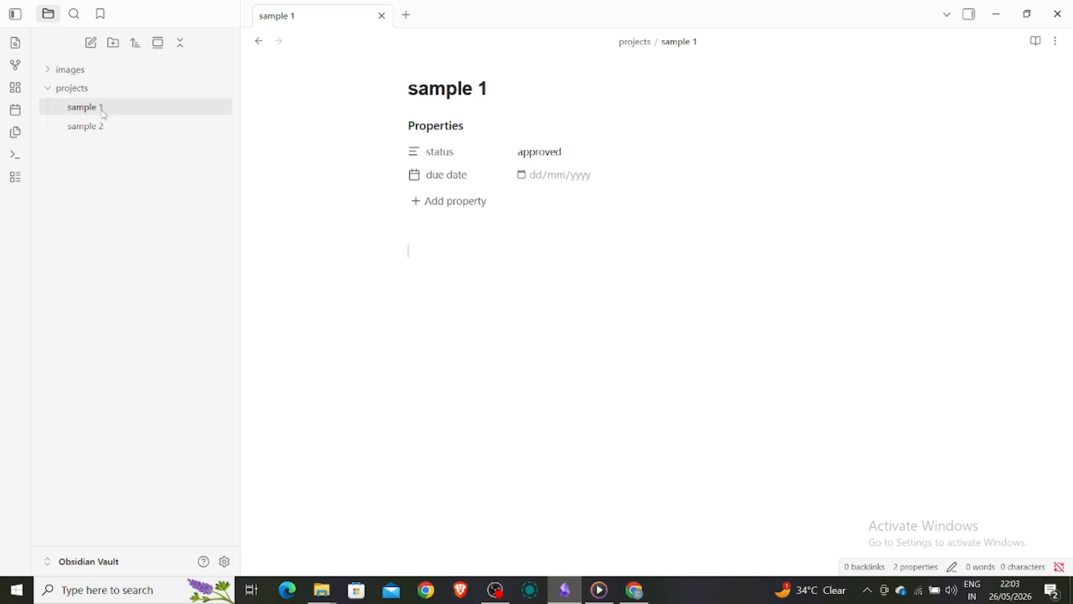
pyautogui.click(563, 152)
pyautogui.hotkey('ctrl', 'a')
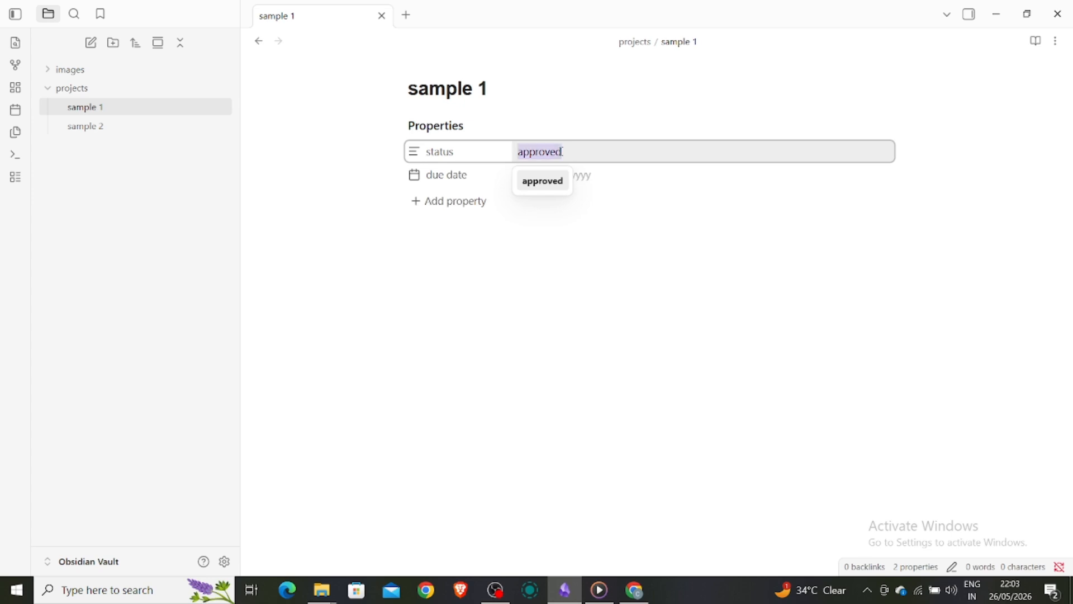
pyautogui.press('BackSpace')
pyautogui.click(378, 289)
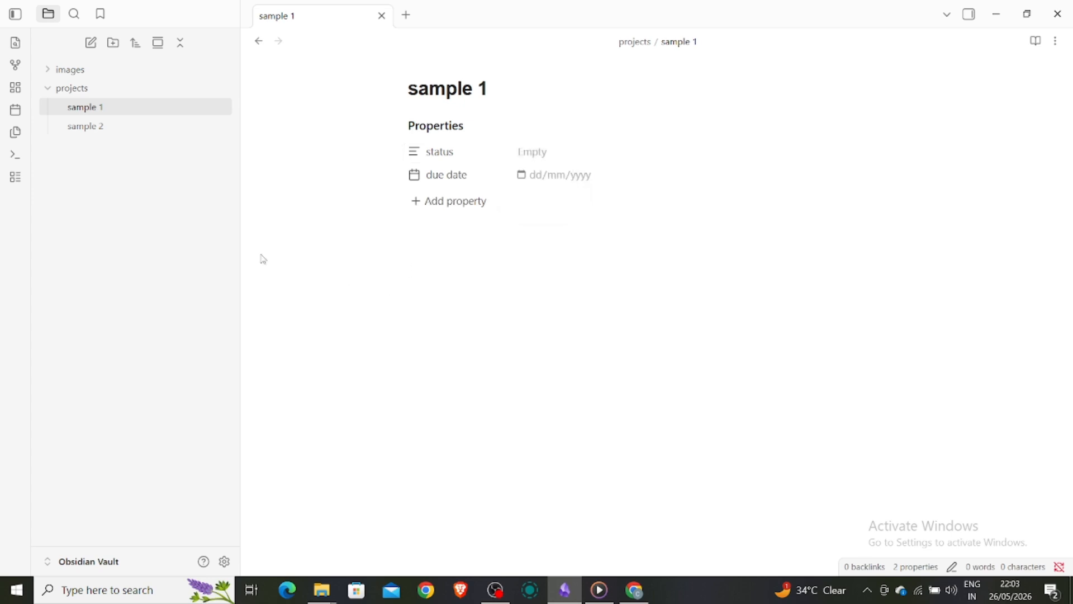
# - Try creating a new base in the vault's root and remove it
pyautogui.click(15, 176)
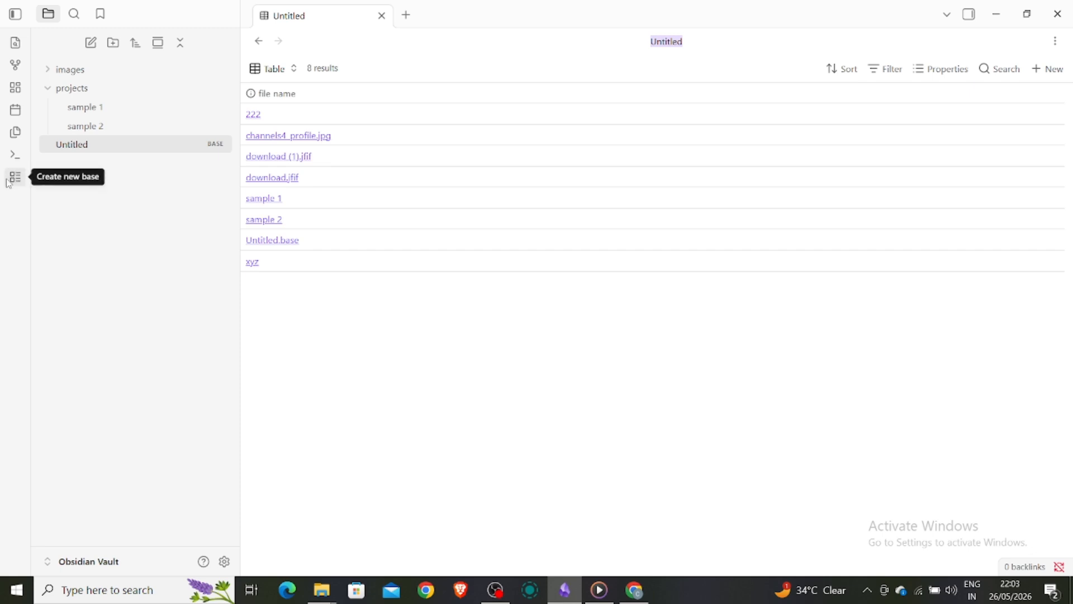
pyautogui.rightClick(85, 151)
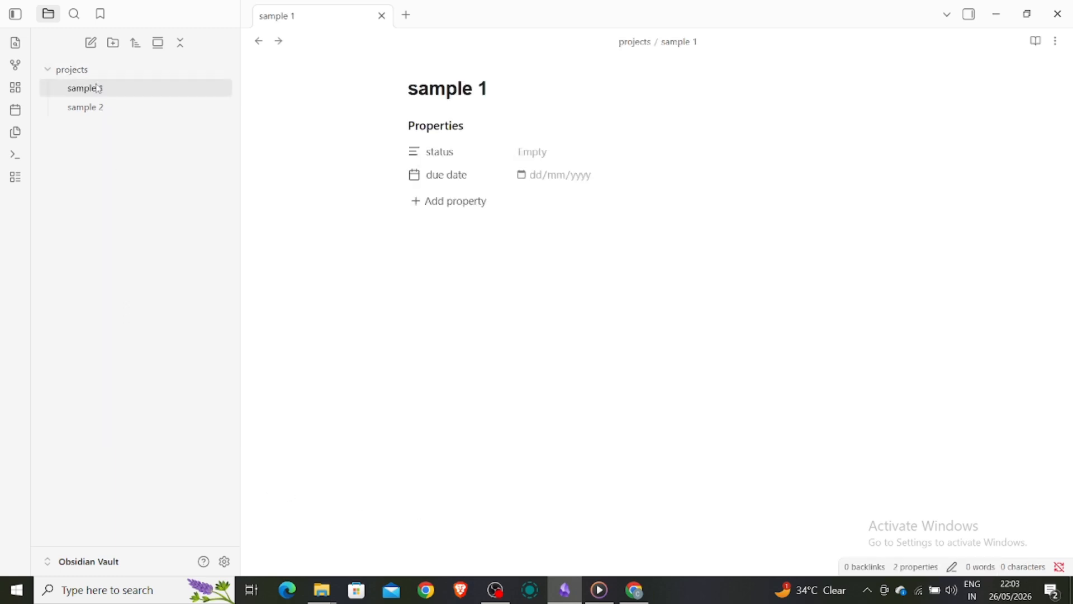
# - Create a new base inside the projects folder
pyautogui.click(88, 69)
pyautogui.rightClick(87, 78)
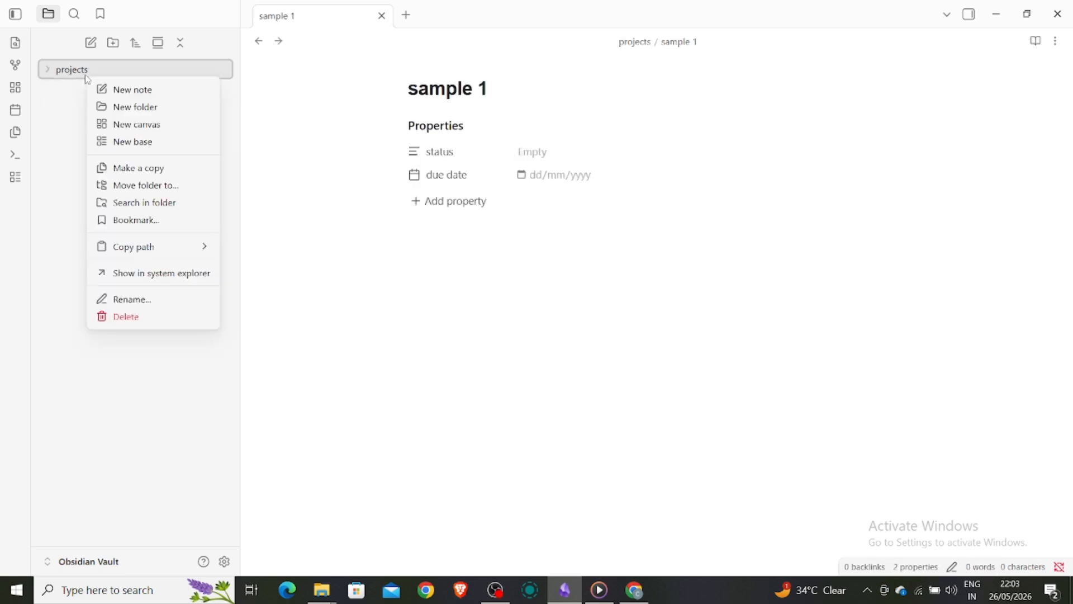
pyautogui.click(126, 146)
pyautogui.press('Return')
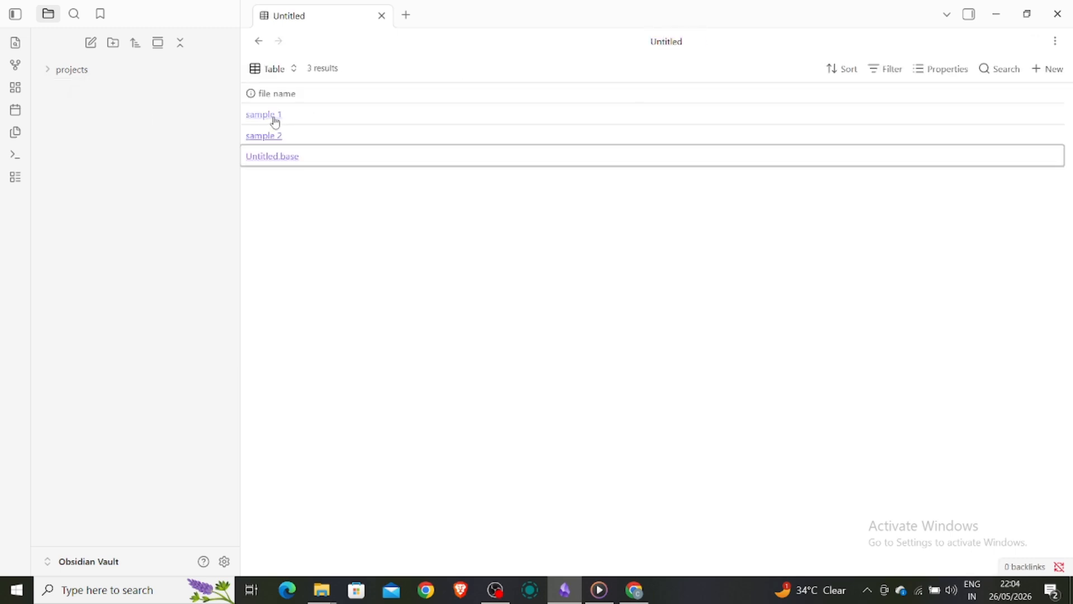
# - Add a new view to the base with the Table layout and Medium row height
pyautogui.click(278, 69)
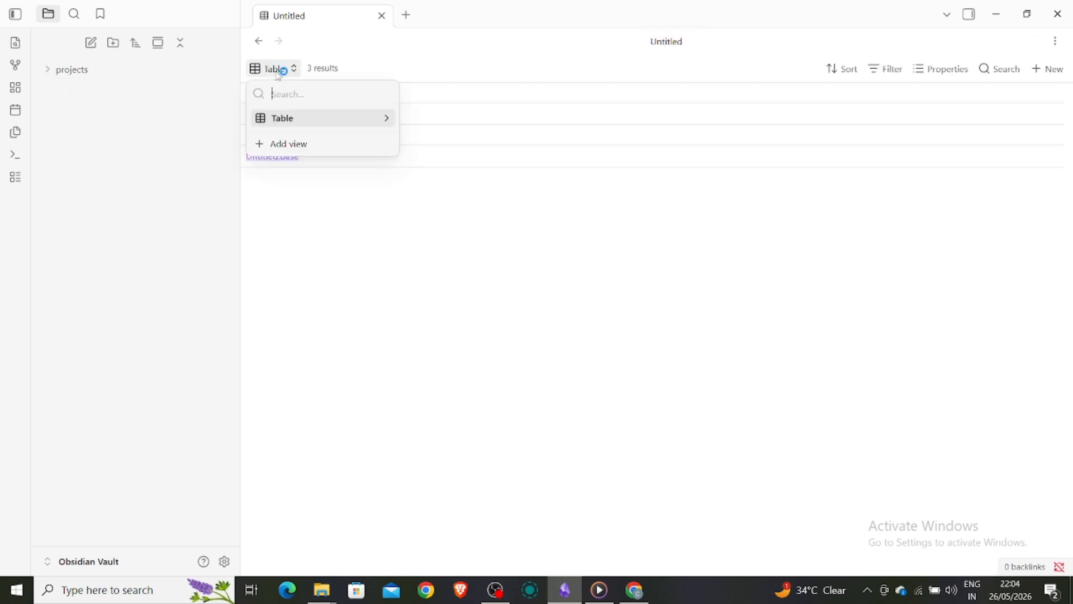
pyautogui.click(288, 142)
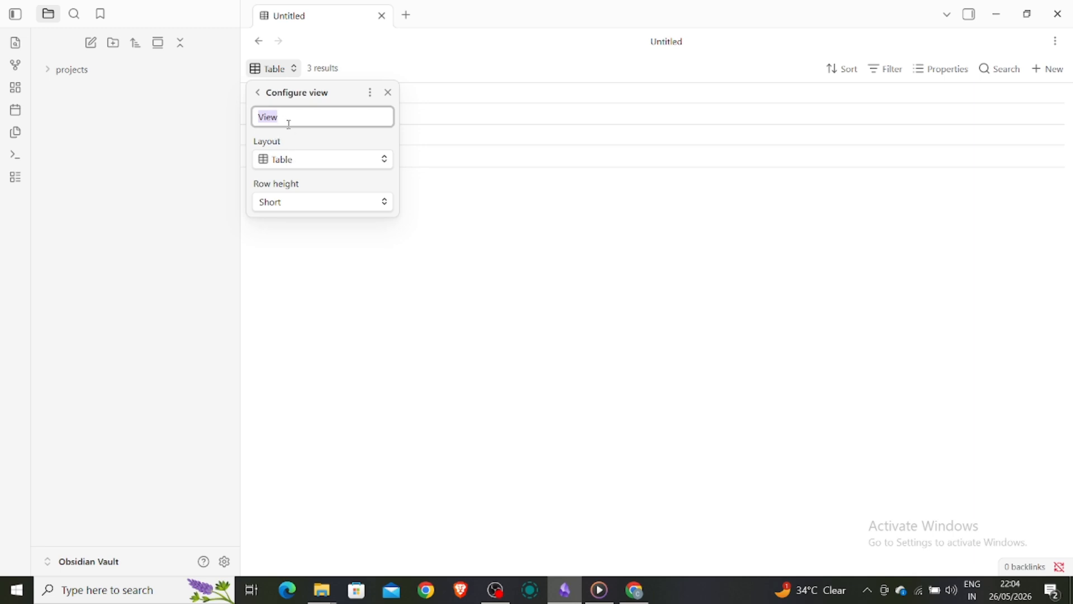
pyautogui.click(314, 167)
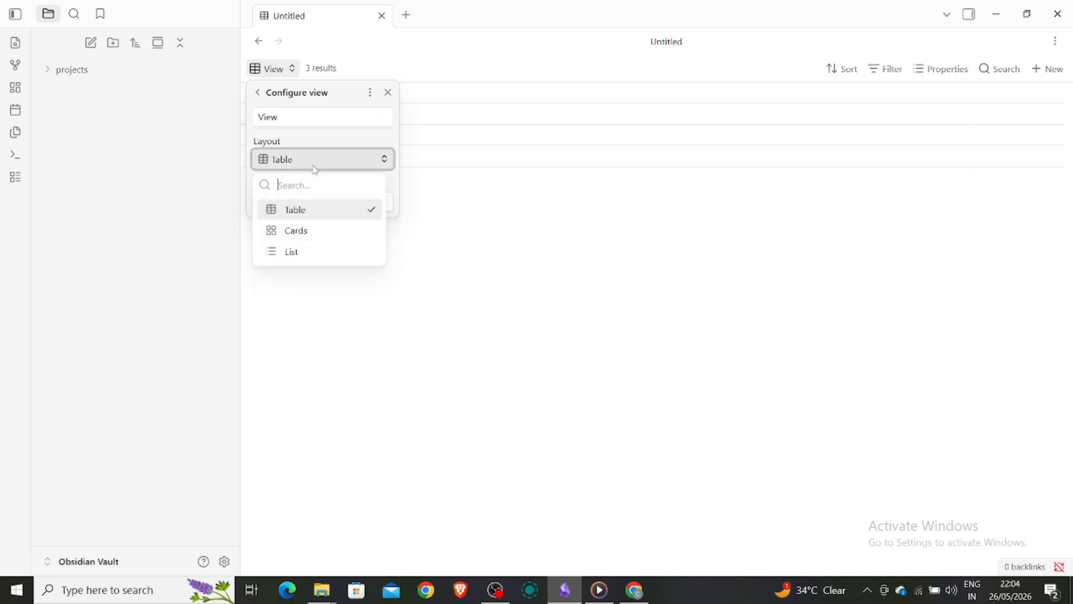
pyautogui.click(308, 216)
pyautogui.click(295, 203)
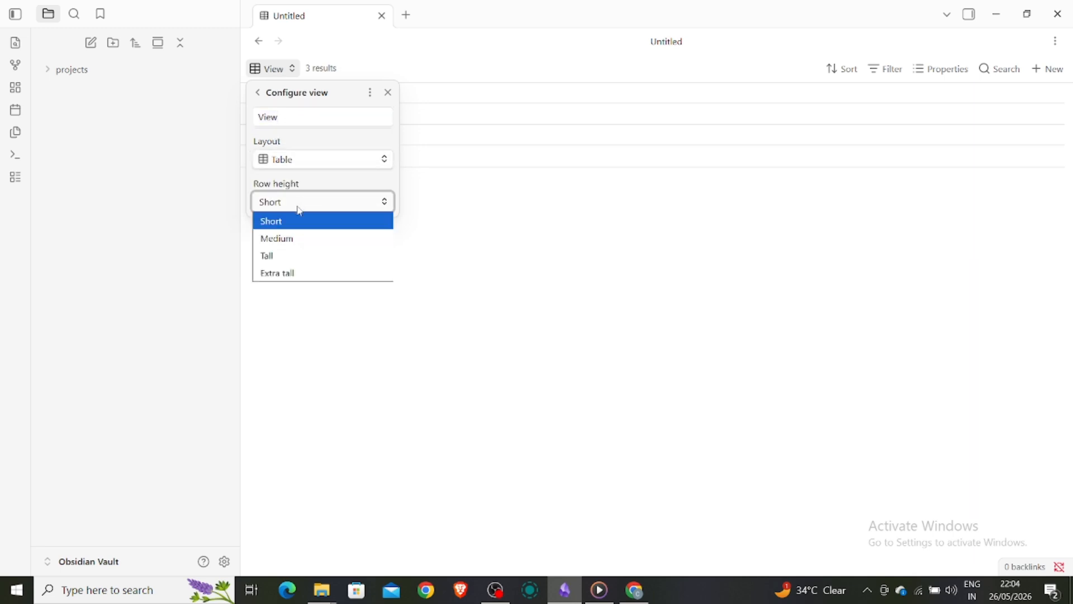
pyautogui.click(299, 239)
# - Show the due date and status properties as columns in the base's view
pyautogui.click(942, 68)
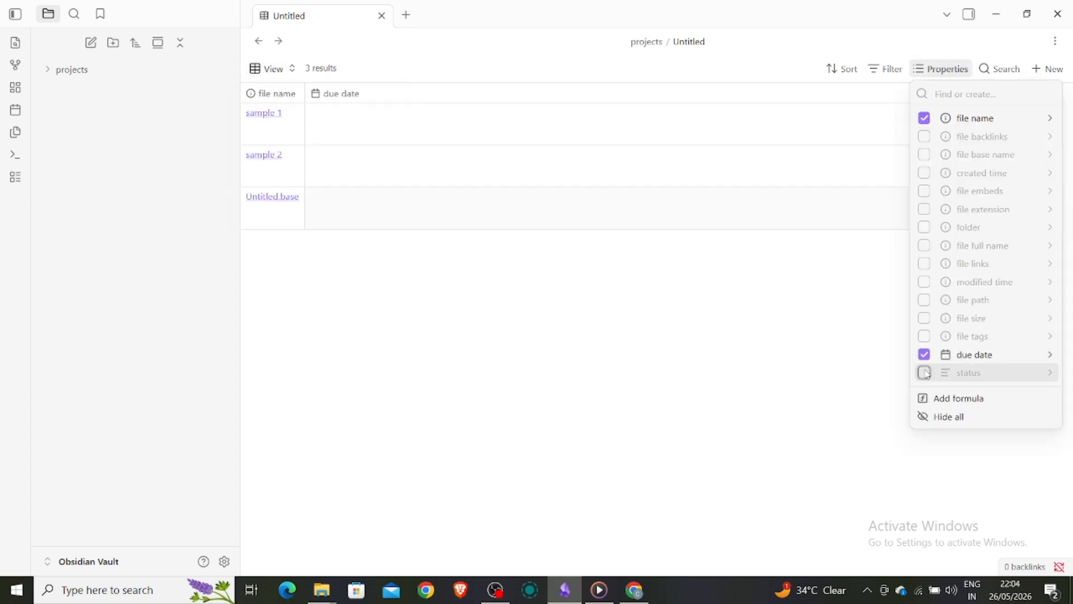
pyautogui.click(925, 372)
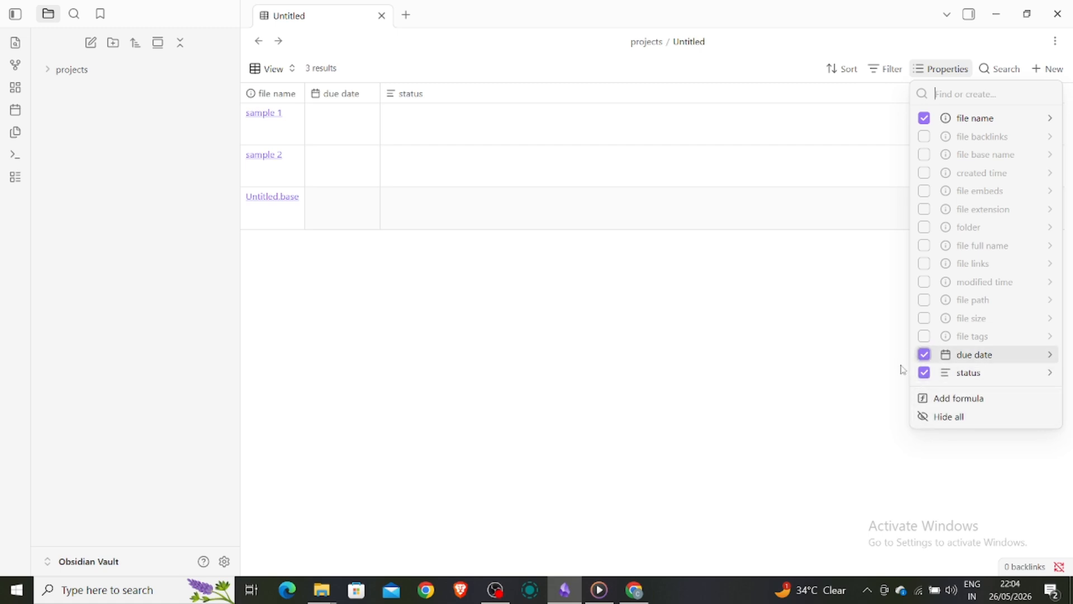
pyautogui.click(735, 320)
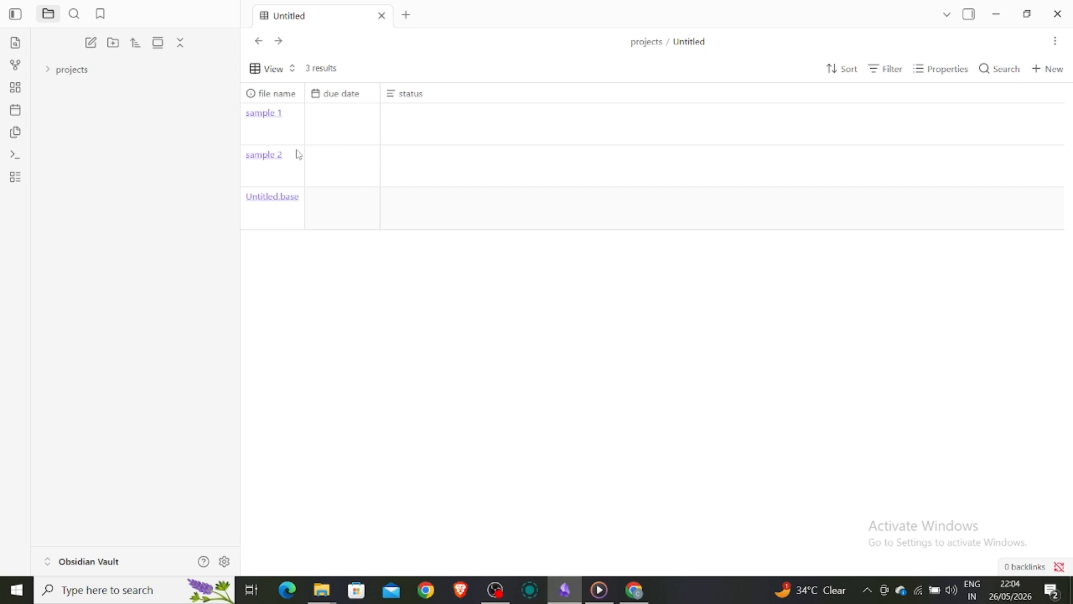
# - Sort the table view by the status property from A → Z and display its sort settings
pyautogui.click(330, 130)
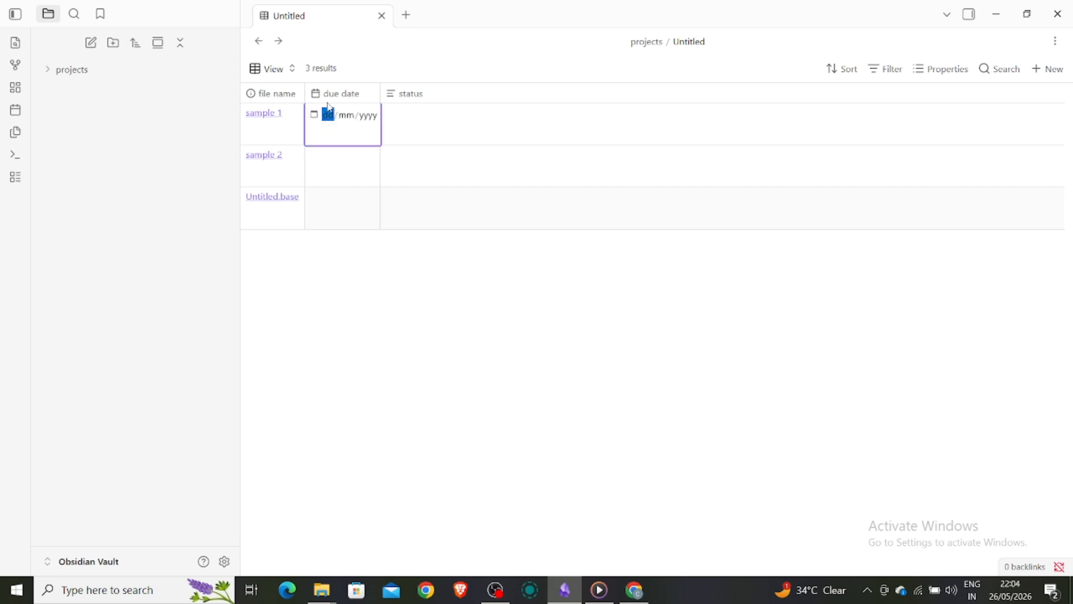
pyautogui.click(401, 135)
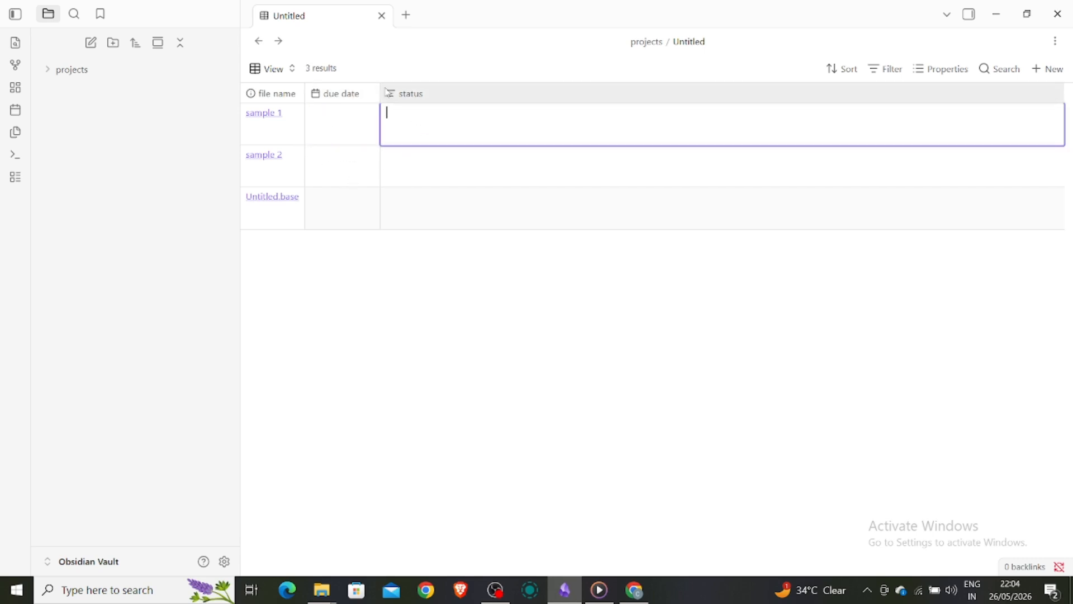
pyautogui.click(394, 115)
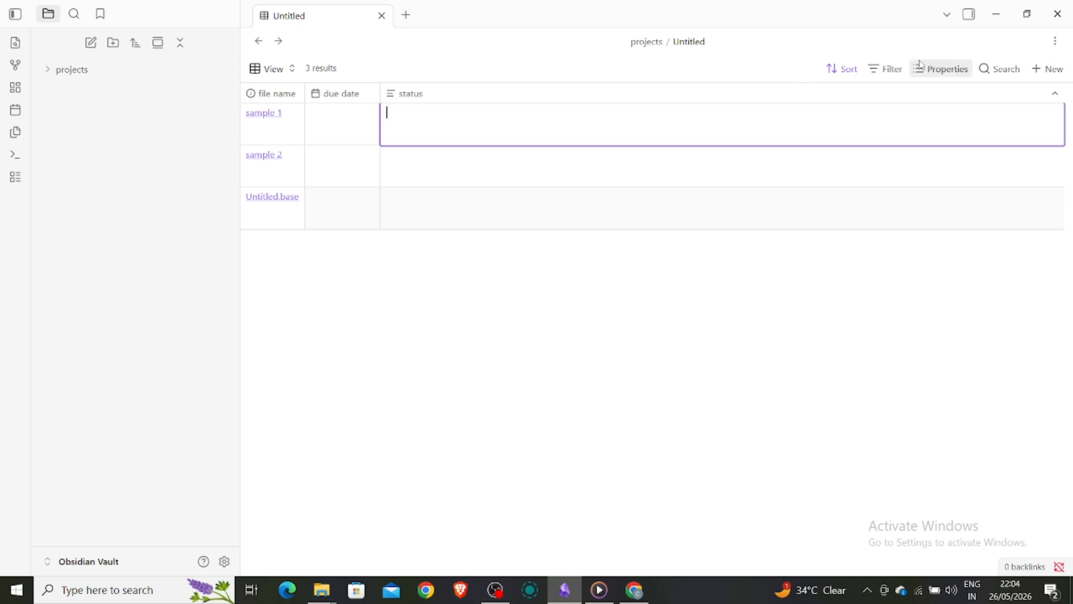
pyautogui.click(853, 72)
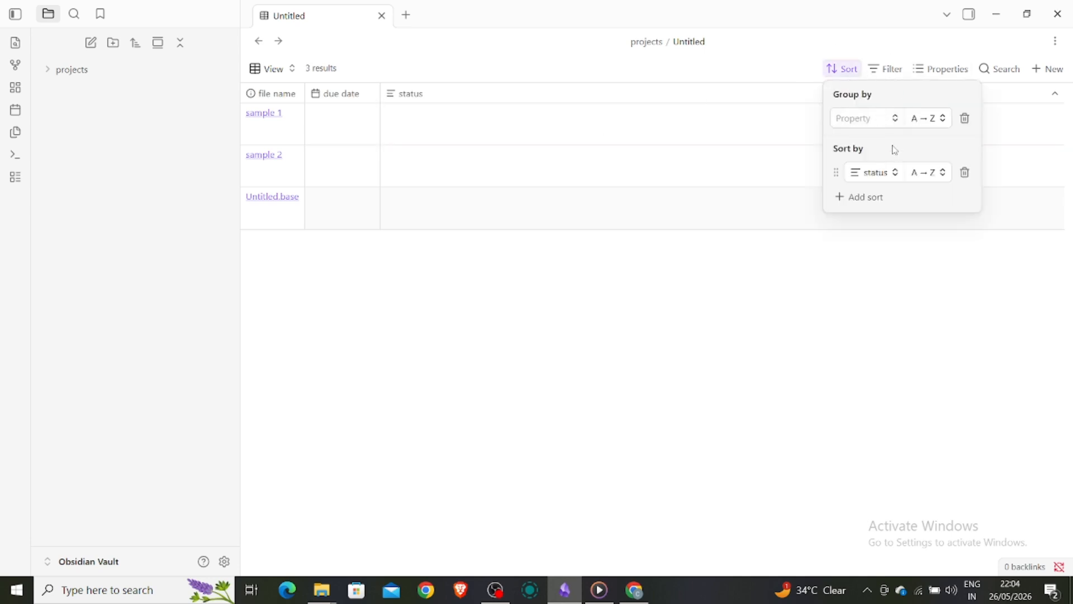
# - Examine the view's filter settings, including the properties and operators offered for an additional filter condition
pyautogui.click(886, 69)
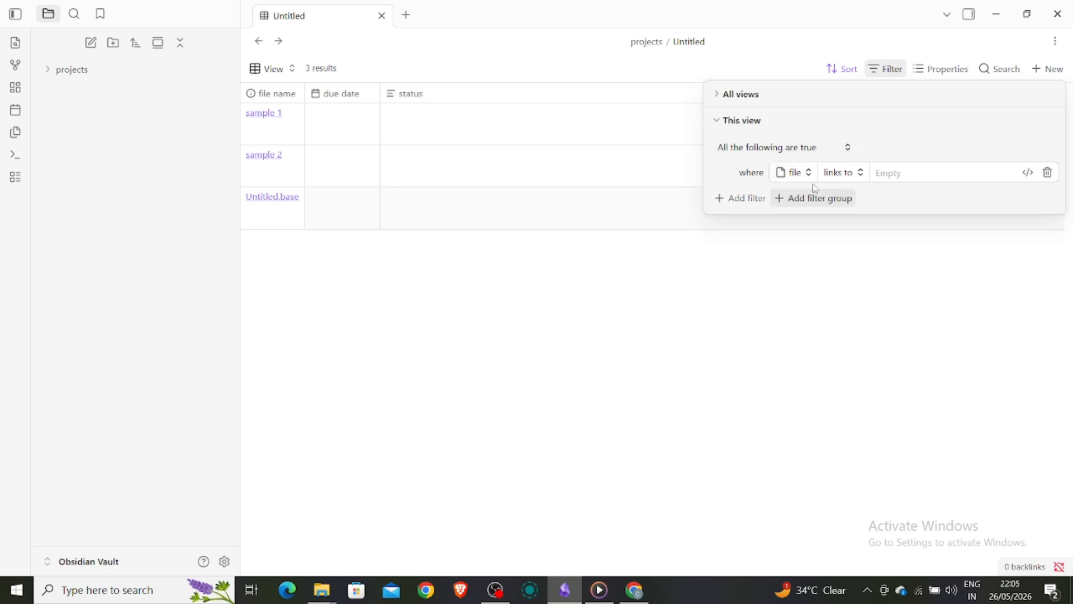
pyautogui.click(739, 199)
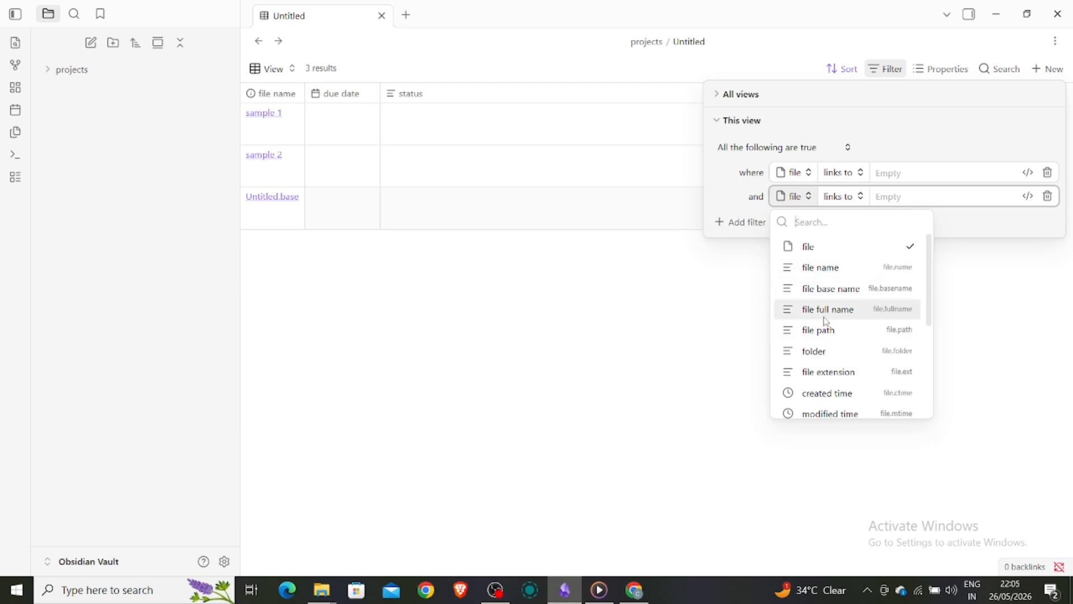
pyautogui.scroll(-3, 821, 319)
pyautogui.scroll(-1, 816, 333)
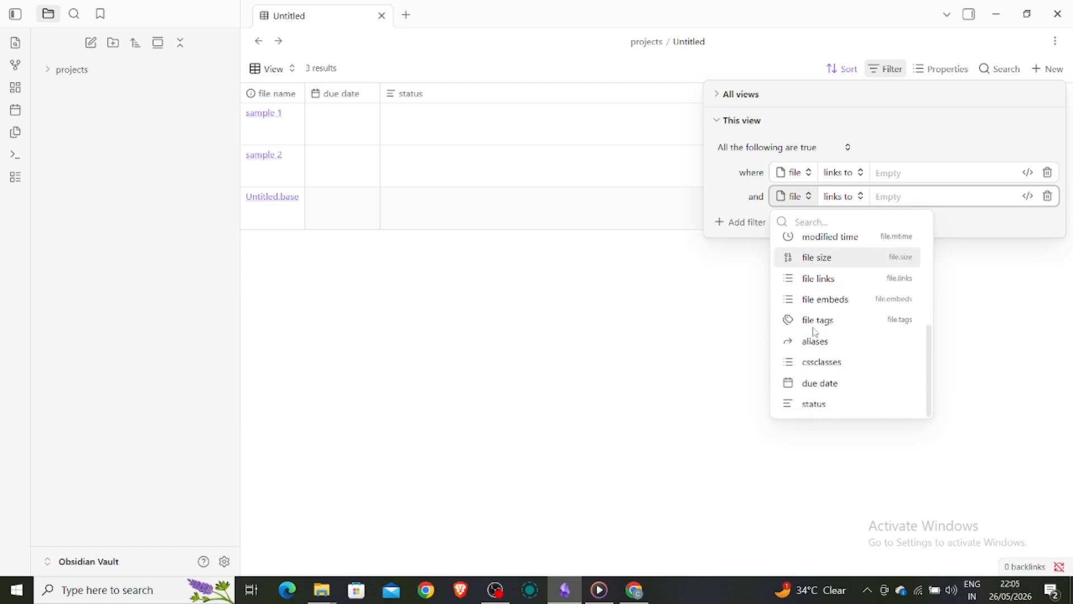
pyautogui.scroll(4, 816, 331)
pyautogui.scroll(2, 816, 330)
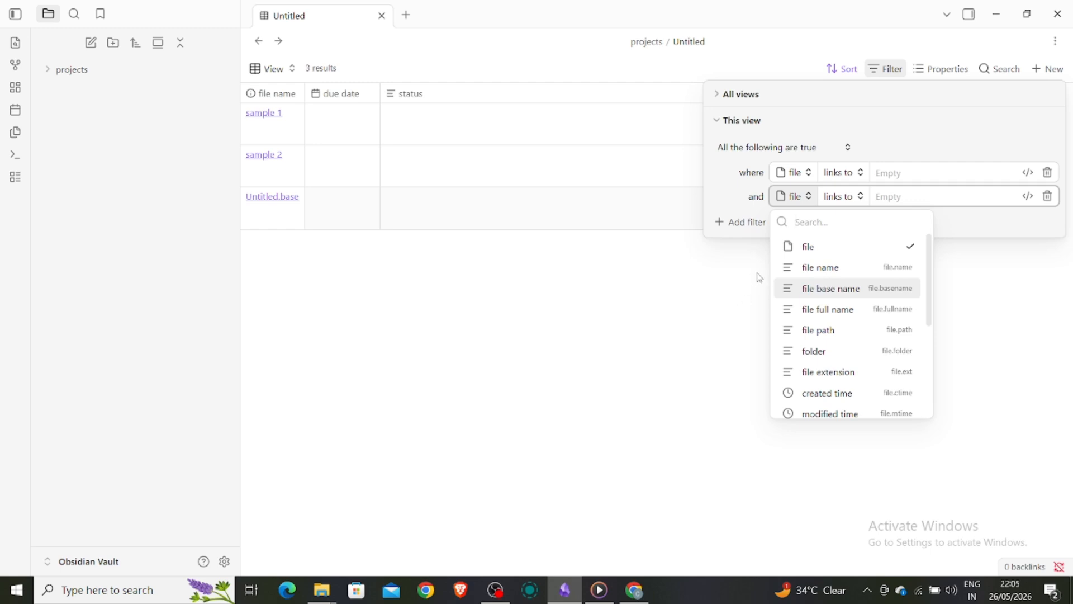
pyautogui.click(844, 195)
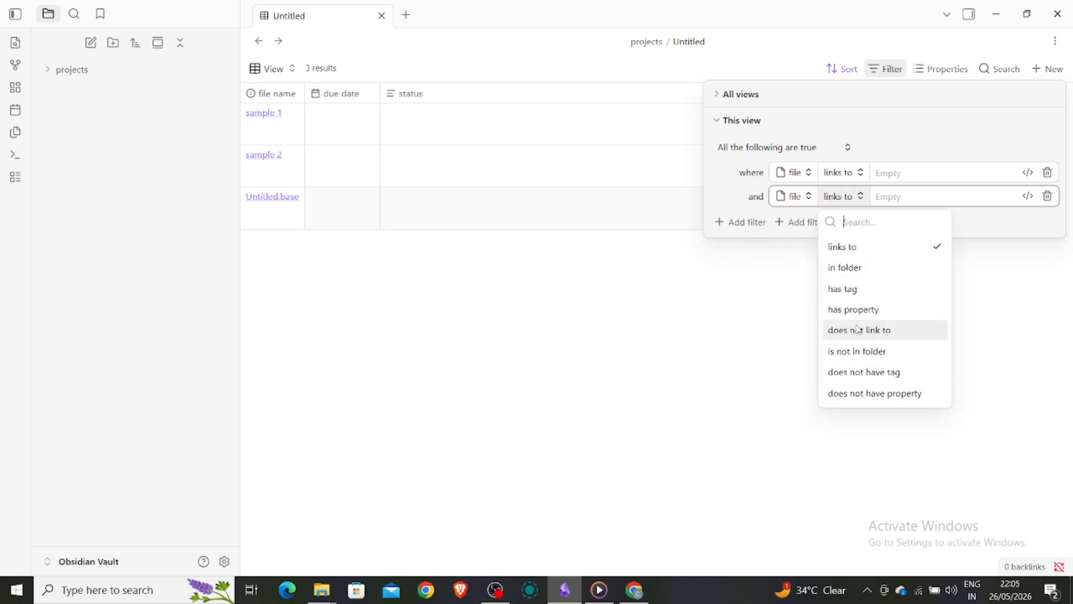
pyautogui.click(846, 210)
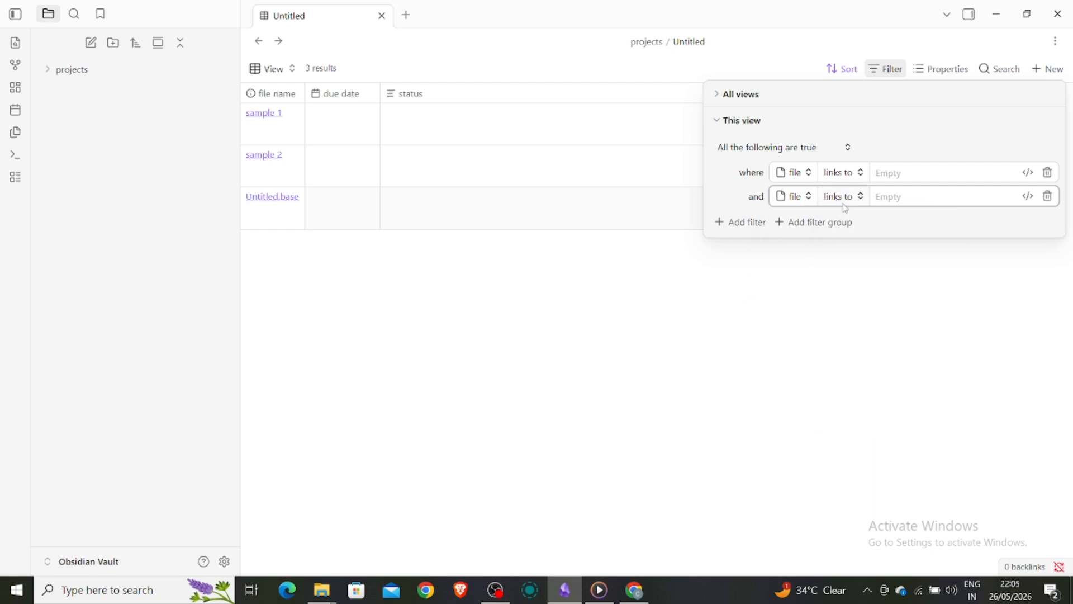
pyautogui.click(757, 318)
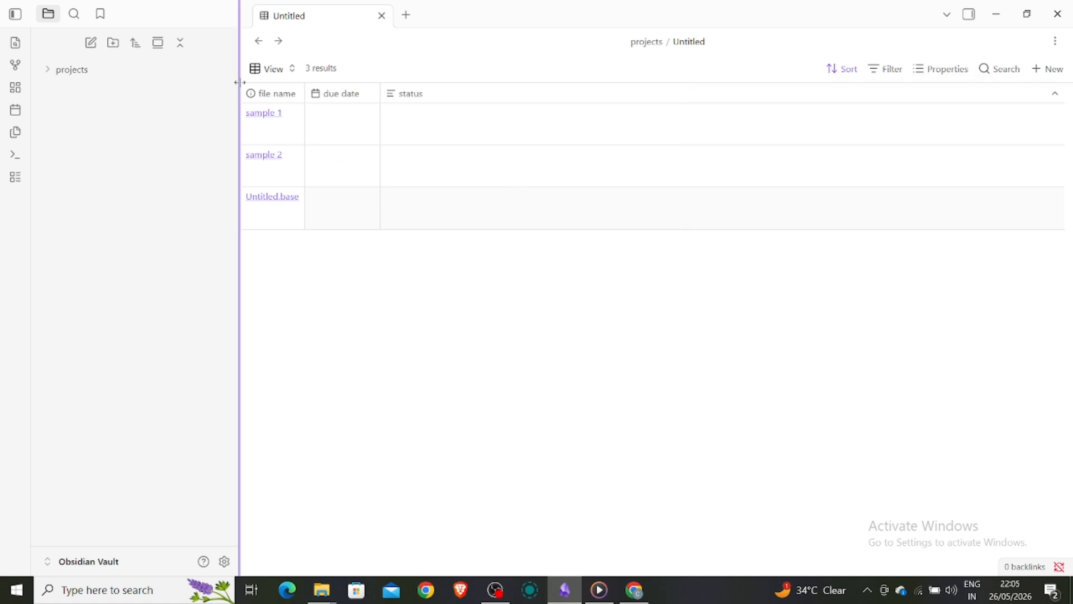
# - Add another view to the base, keeping the name View 2 and using the Cards layout
pyautogui.click(271, 68)
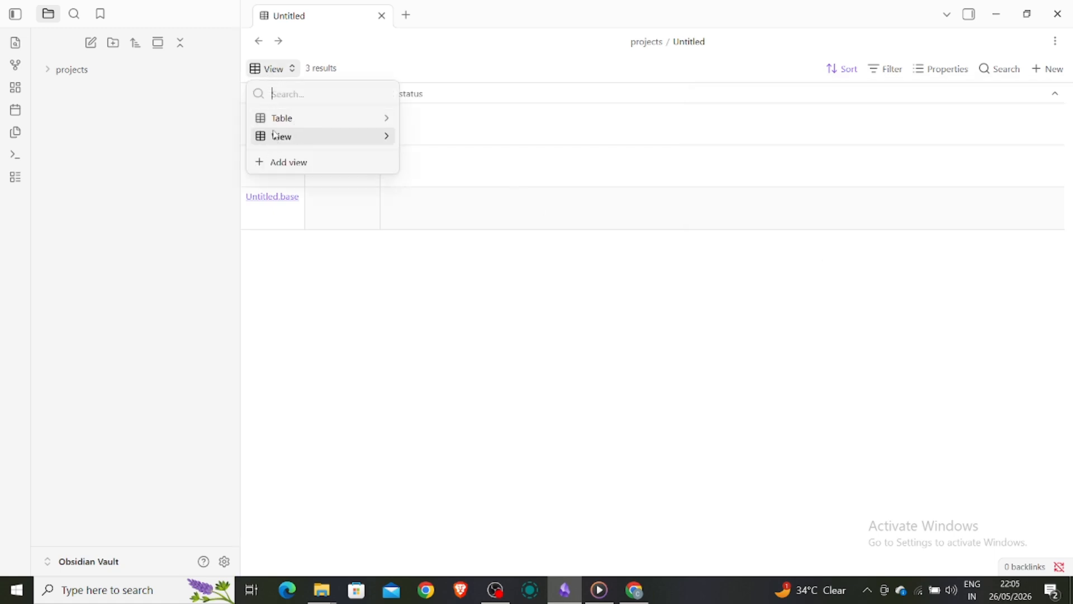
pyautogui.click(284, 162)
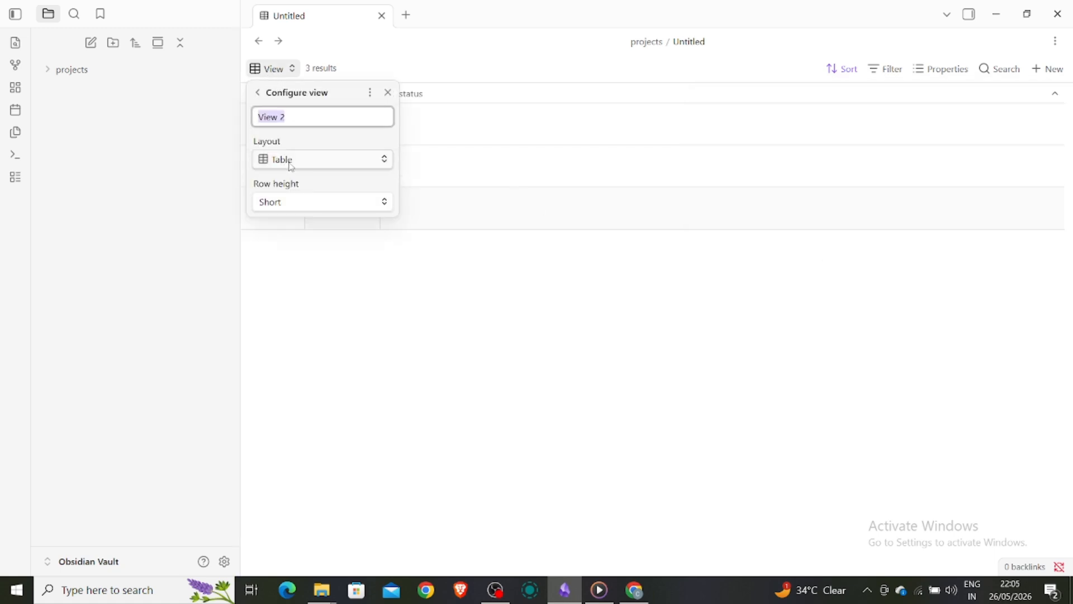
pyautogui.click(294, 166)
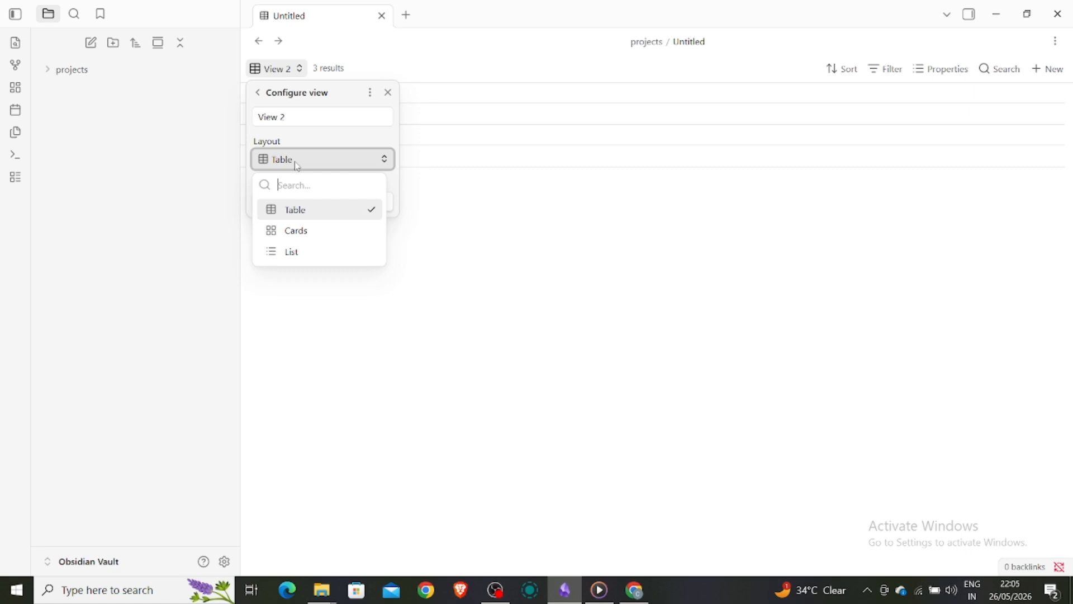
pyautogui.click(296, 231)
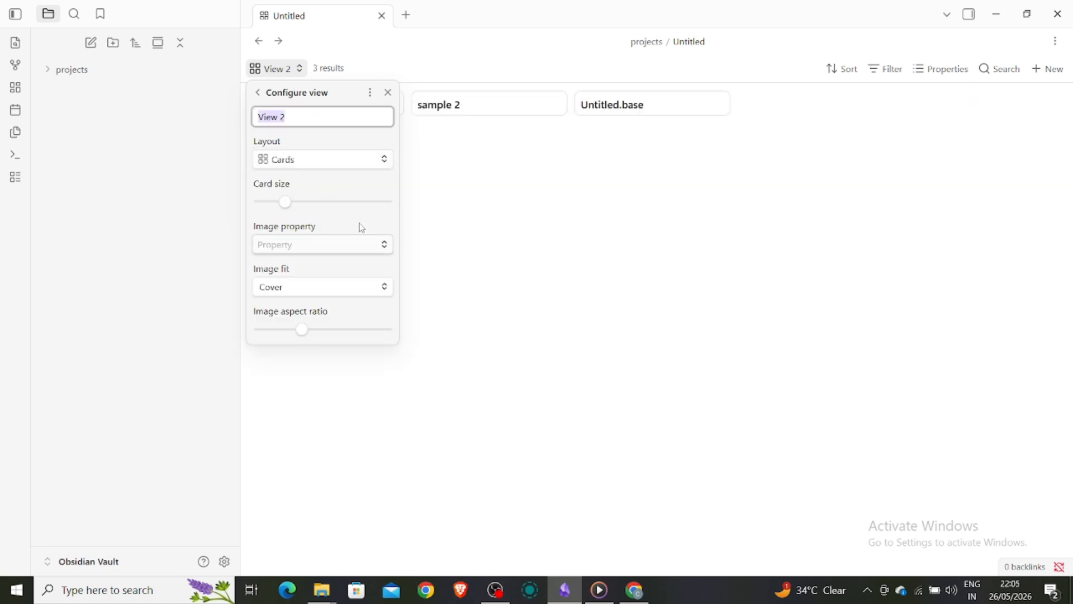
pyautogui.click(735, 142)
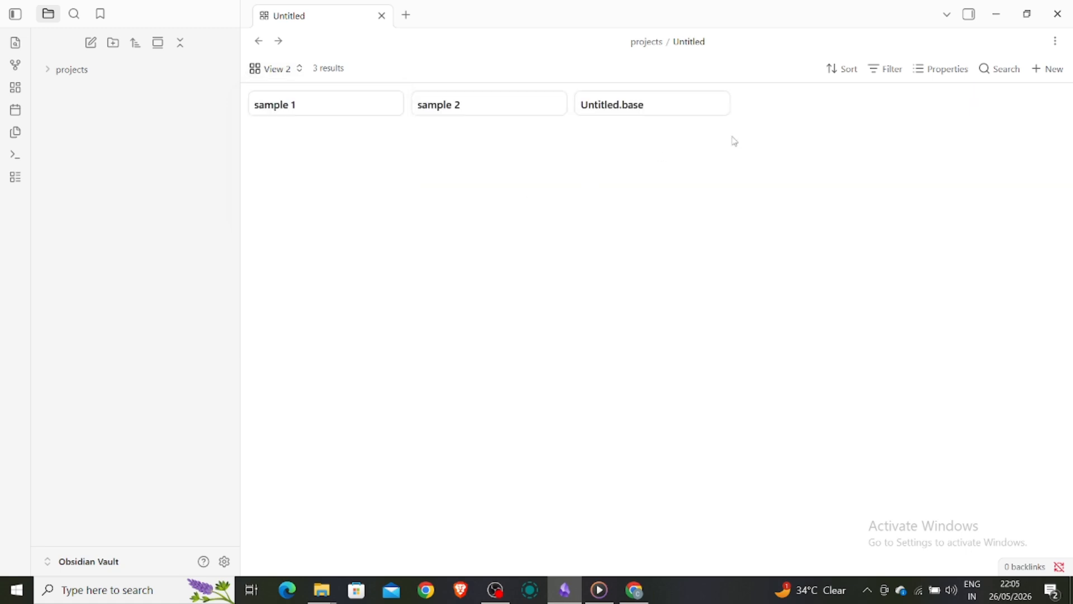
# - Show the due date and status properties on the cards of View 2
pyautogui.click(945, 68)
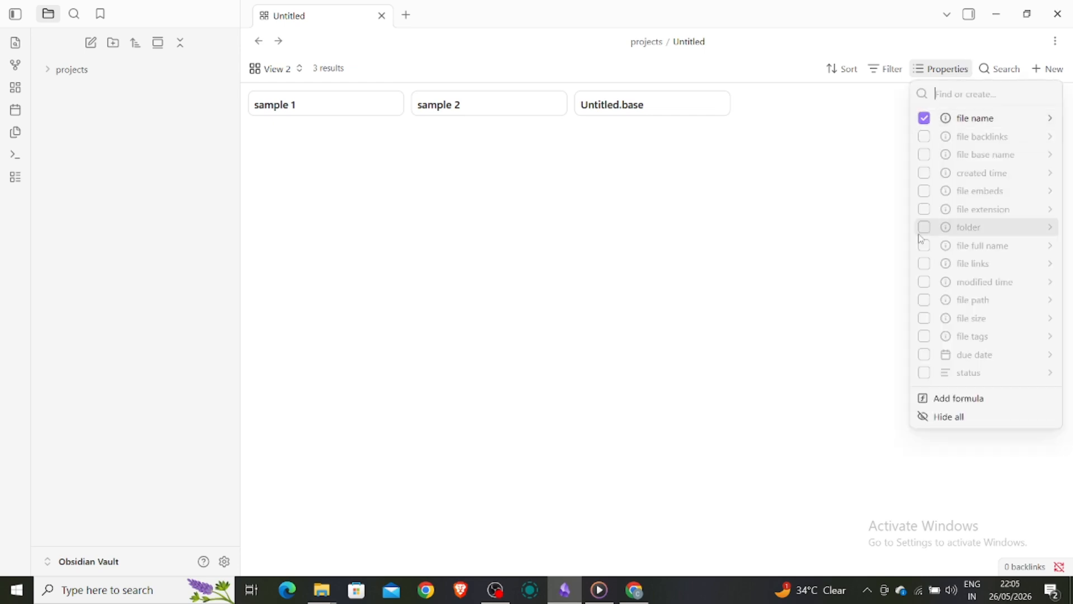
pyautogui.click(924, 354)
pyautogui.click(924, 372)
pyautogui.click(752, 333)
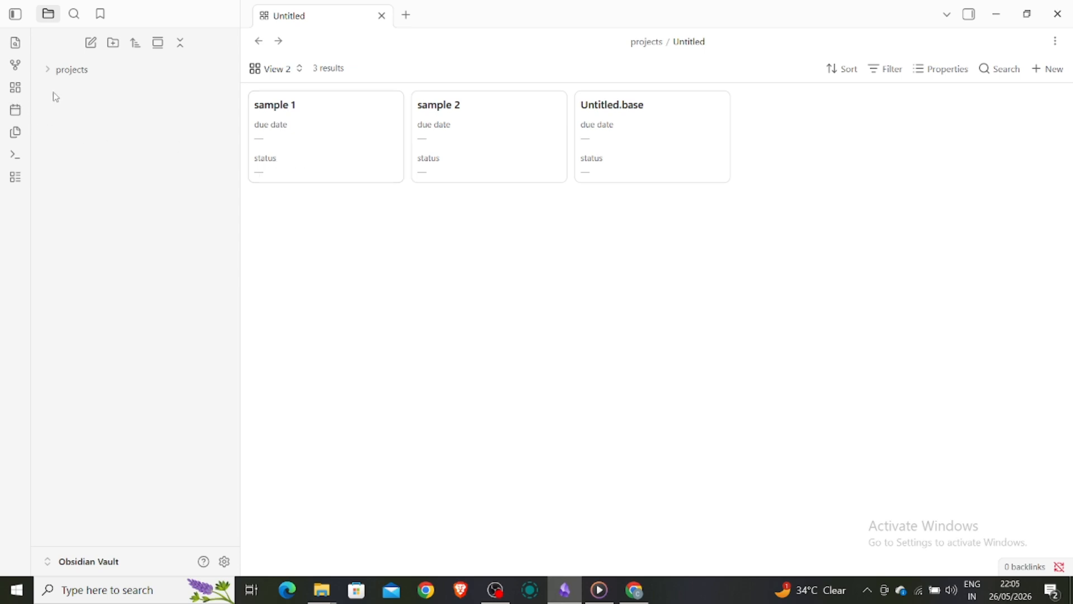
# - Expand the projects folder, look through the actions available for it and for sample 2, and view the sample 2 note
pyautogui.click(58, 69)
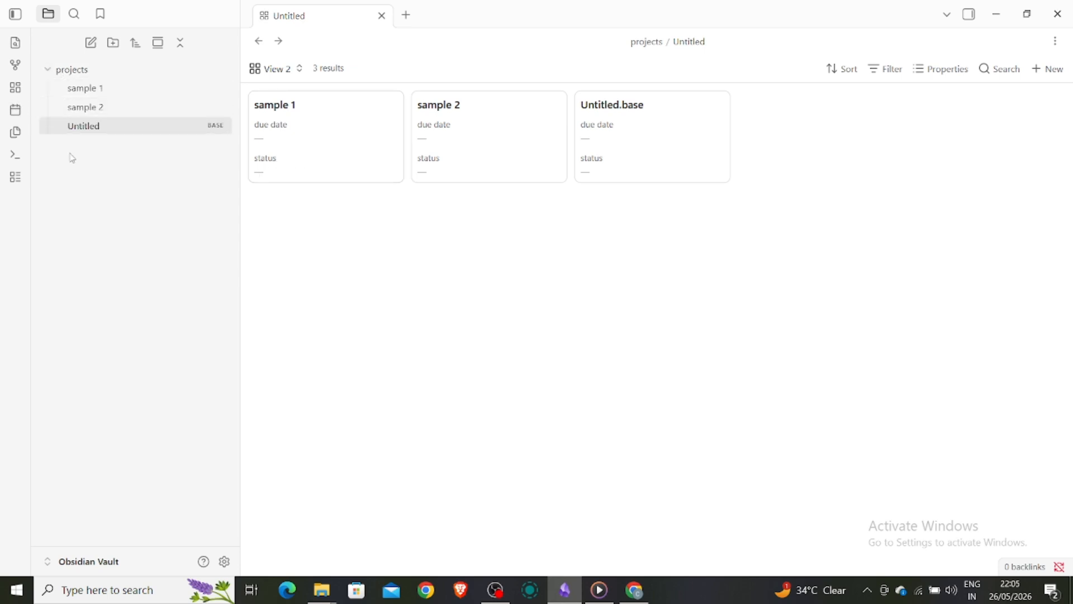
pyautogui.click(62, 69)
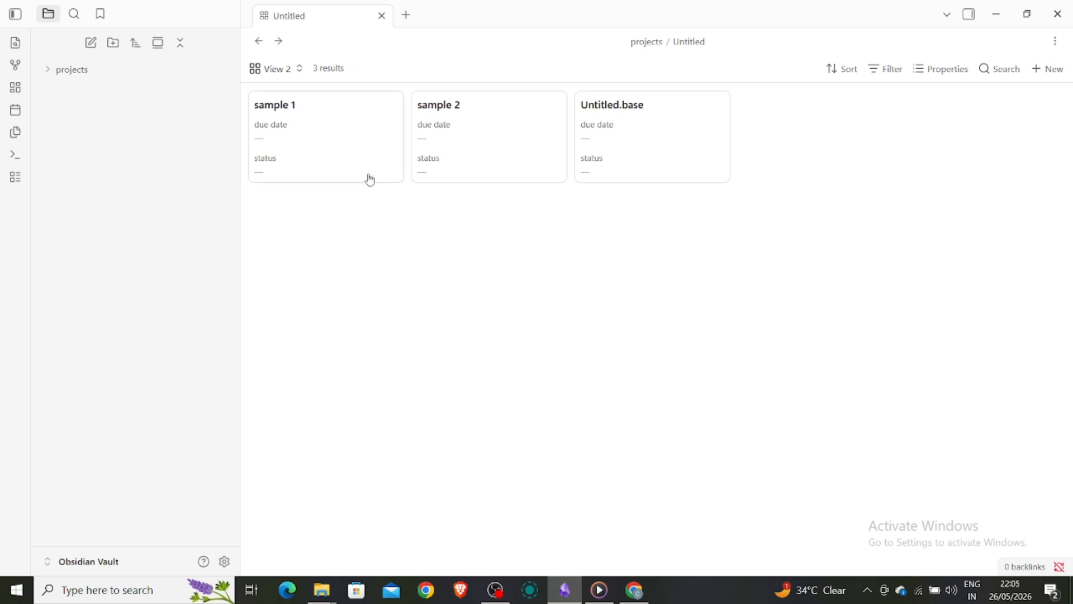
pyautogui.click(77, 74)
pyautogui.rightClick(77, 75)
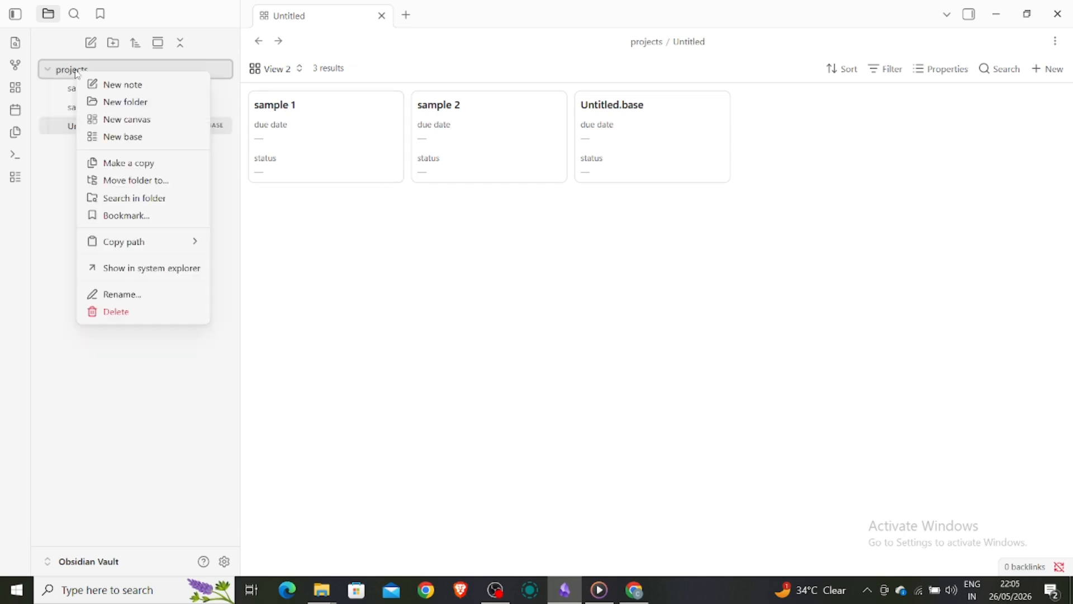
pyautogui.click(55, 255)
pyautogui.click(124, 108)
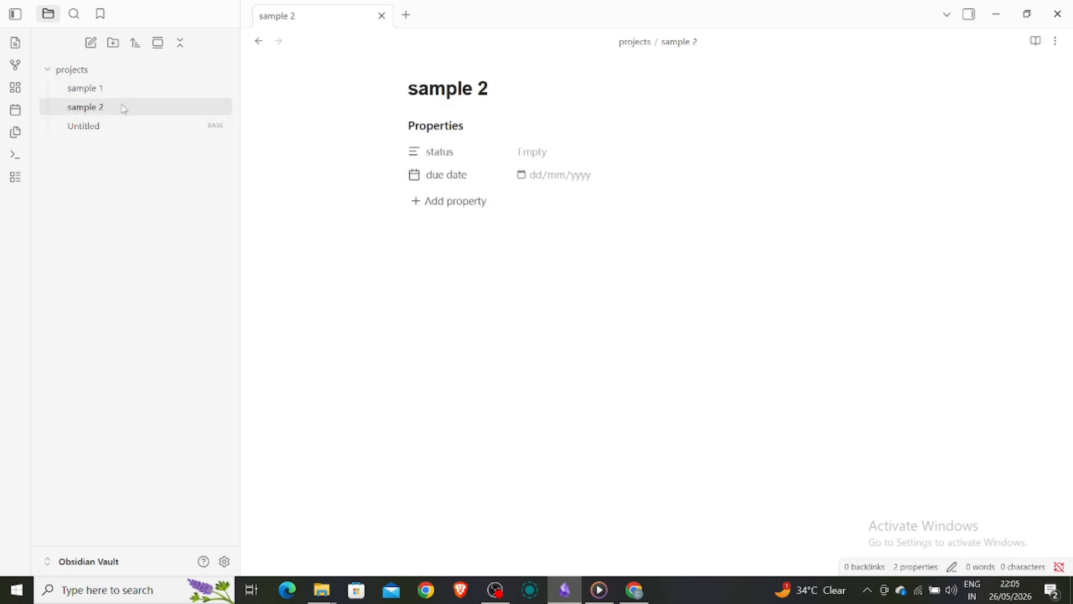
pyautogui.rightClick(124, 108)
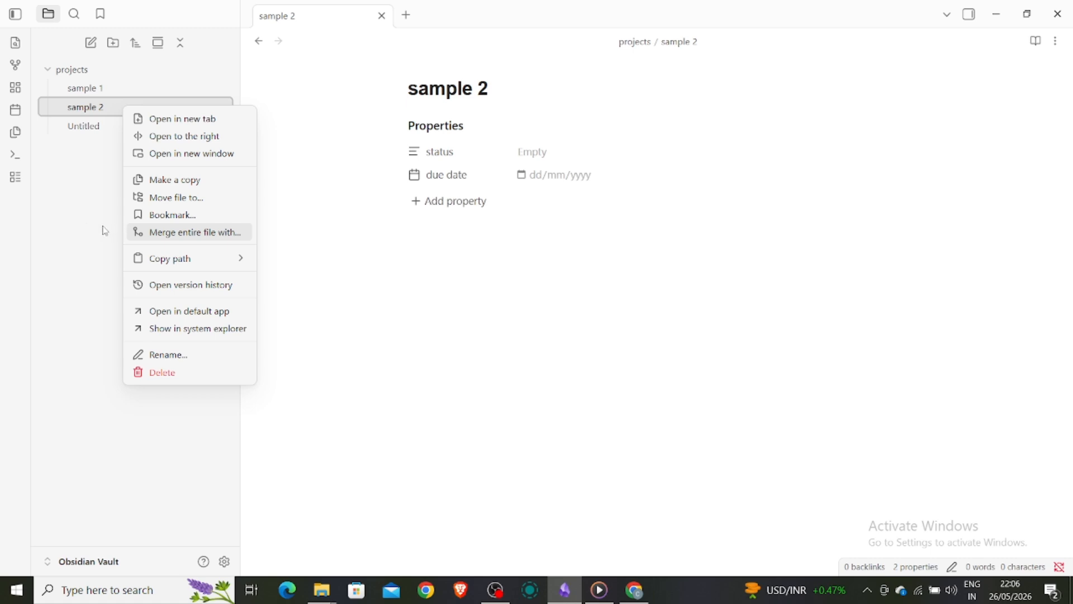
pyautogui.click(59, 201)
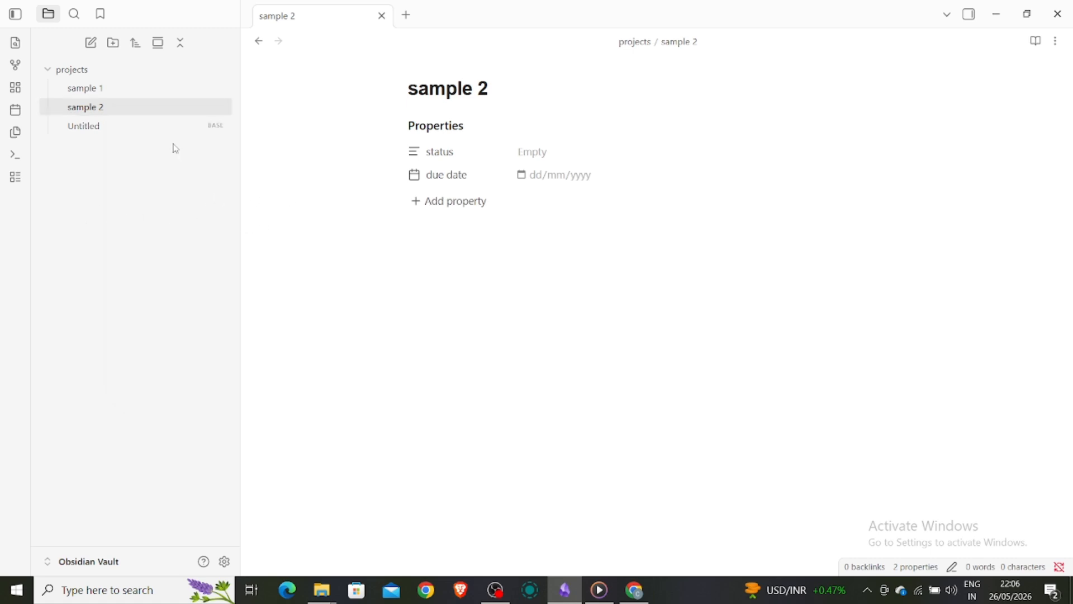
# - Display the Untitled base in its table view named View and open the sample 2 note from it
pyautogui.click(139, 126)
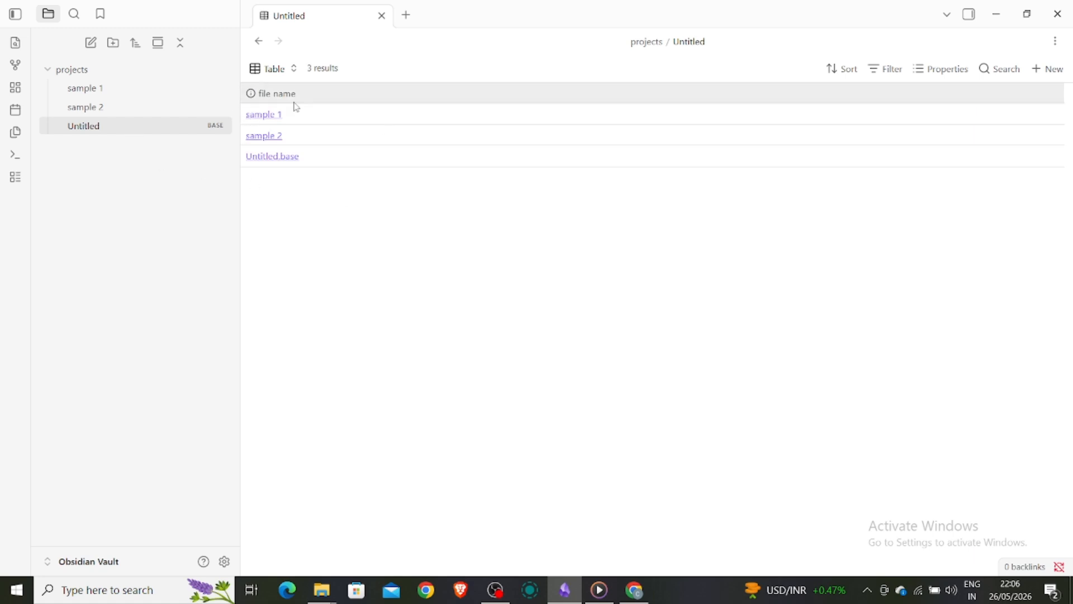
pyautogui.click(265, 69)
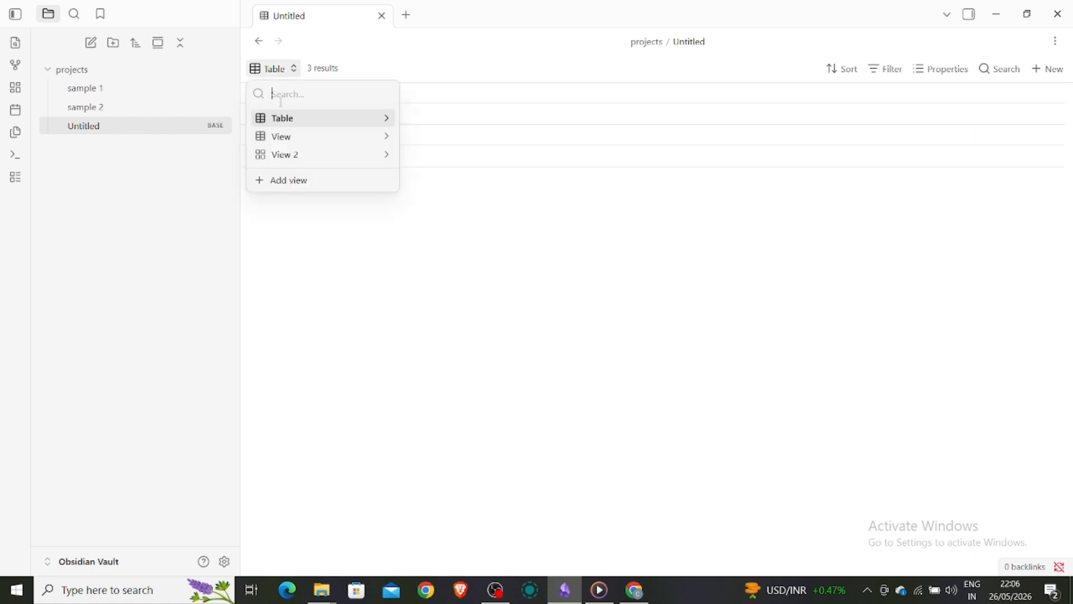
pyautogui.click(285, 146)
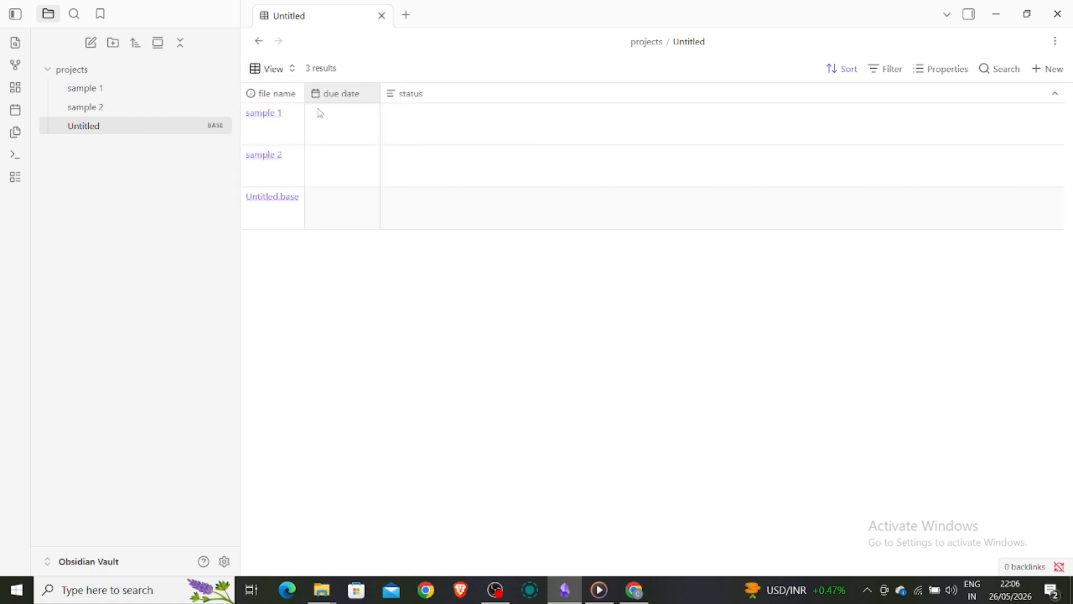
pyautogui.click(268, 157)
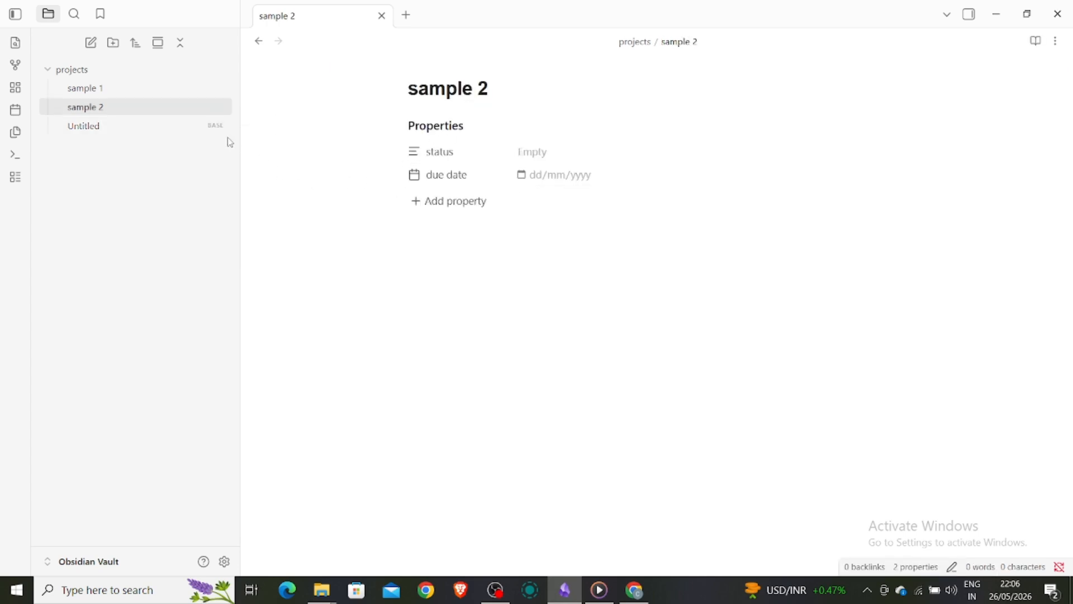
# - Return to the Untitled base and display its cards in View 2
pyautogui.click(140, 125)
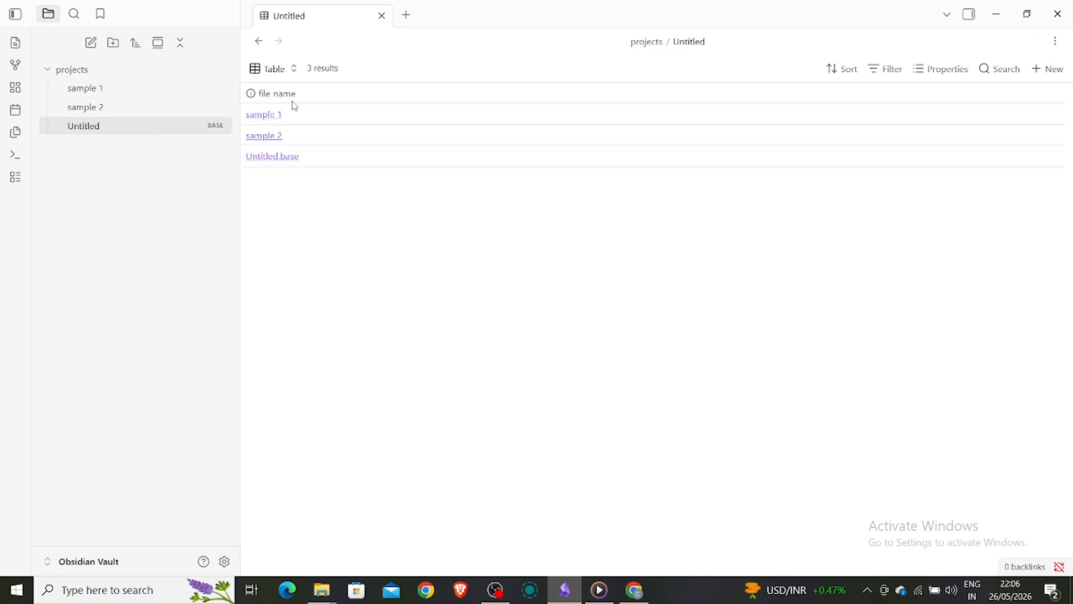
pyautogui.click(274, 68)
pyautogui.click(296, 156)
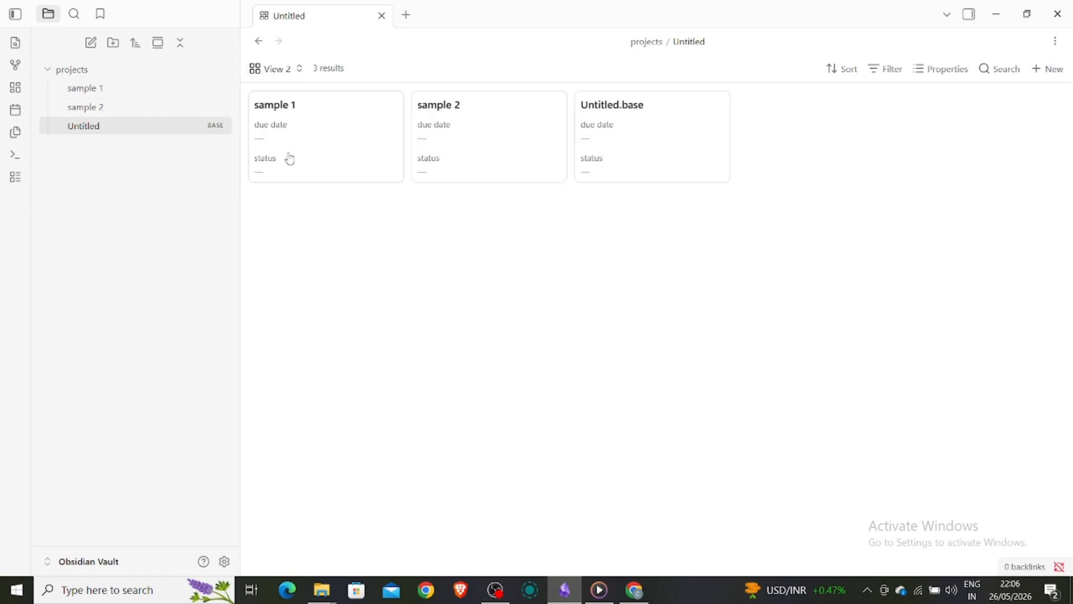
# - Try adding another property to the sample 2 note
pyautogui.click(154, 107)
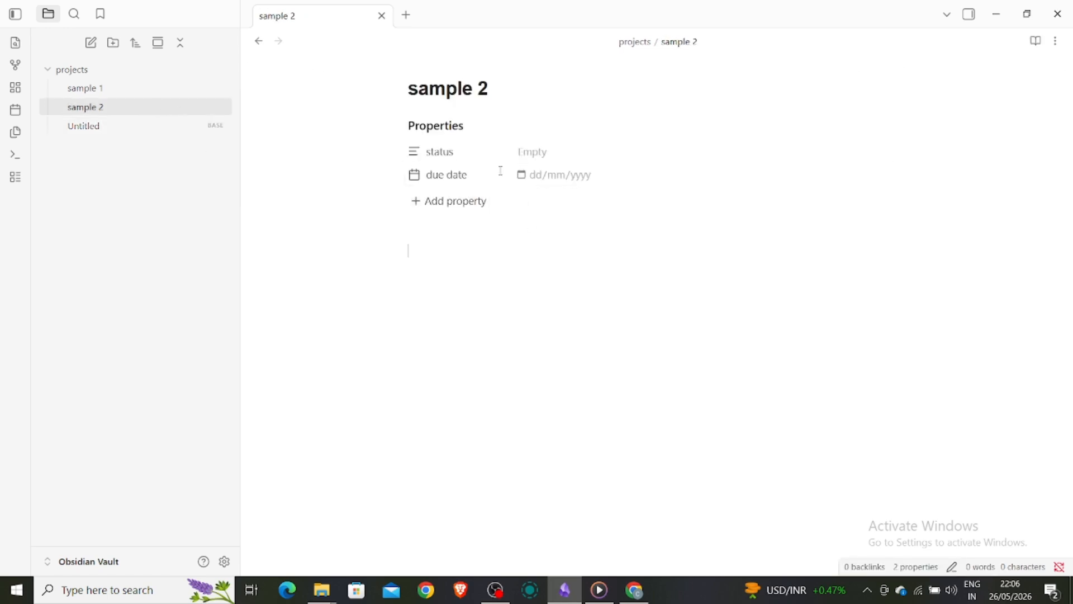
pyautogui.click(454, 202)
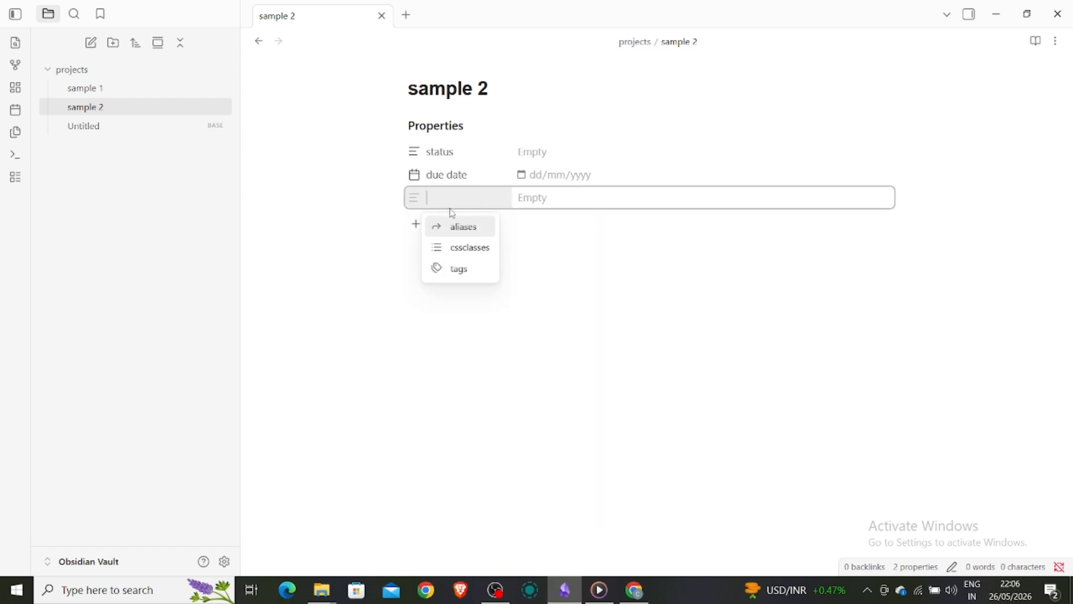
pyautogui.click(574, 256)
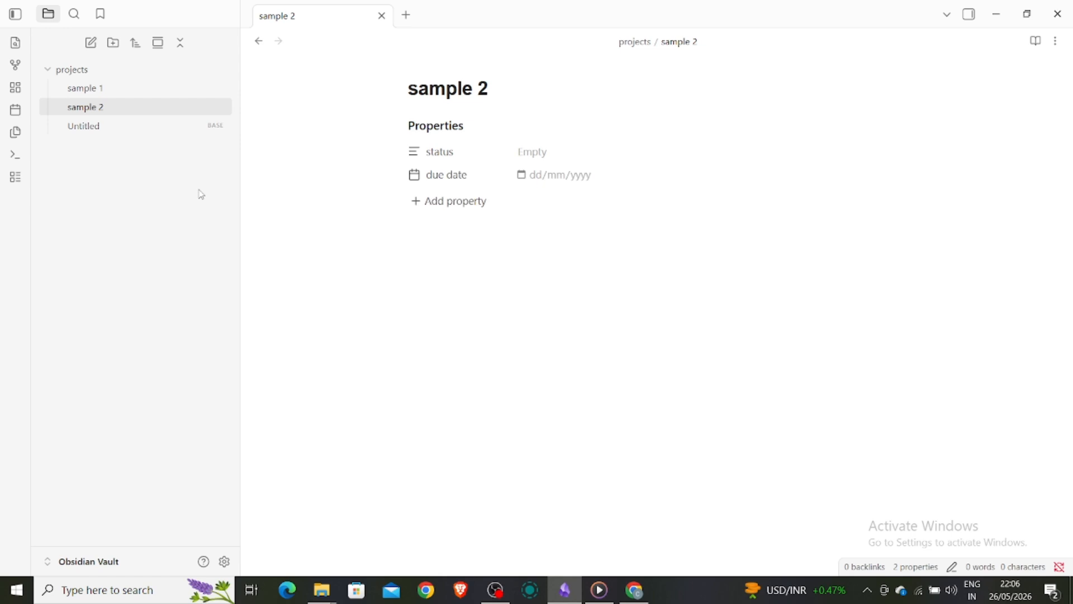
# - Reopen the Untitled base in the table view named View and review its sort and filter settings
pyautogui.click(132, 131)
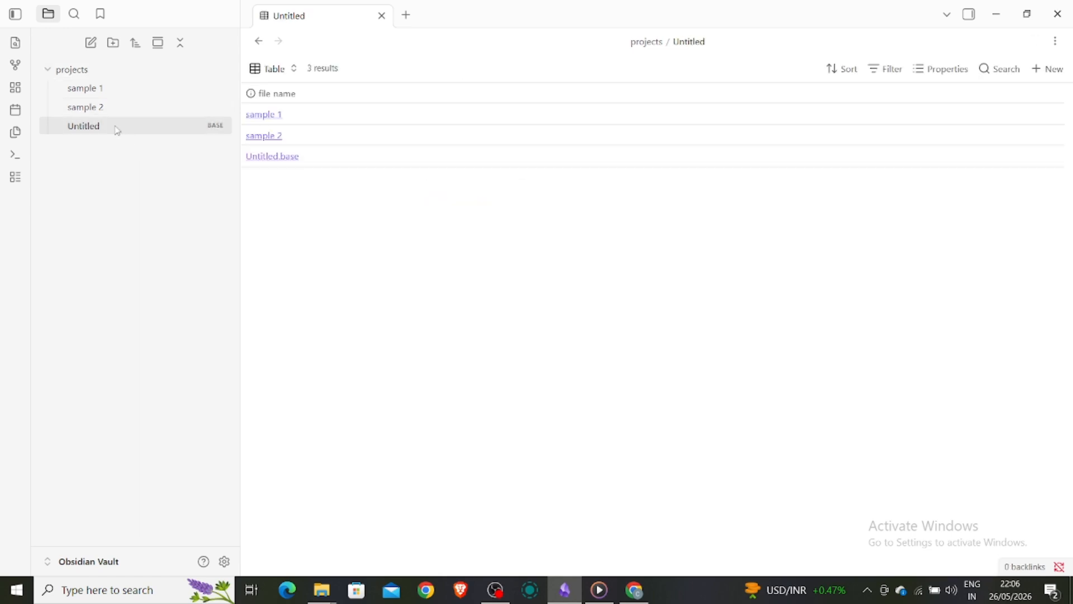
pyautogui.click(283, 72)
pyautogui.click(295, 141)
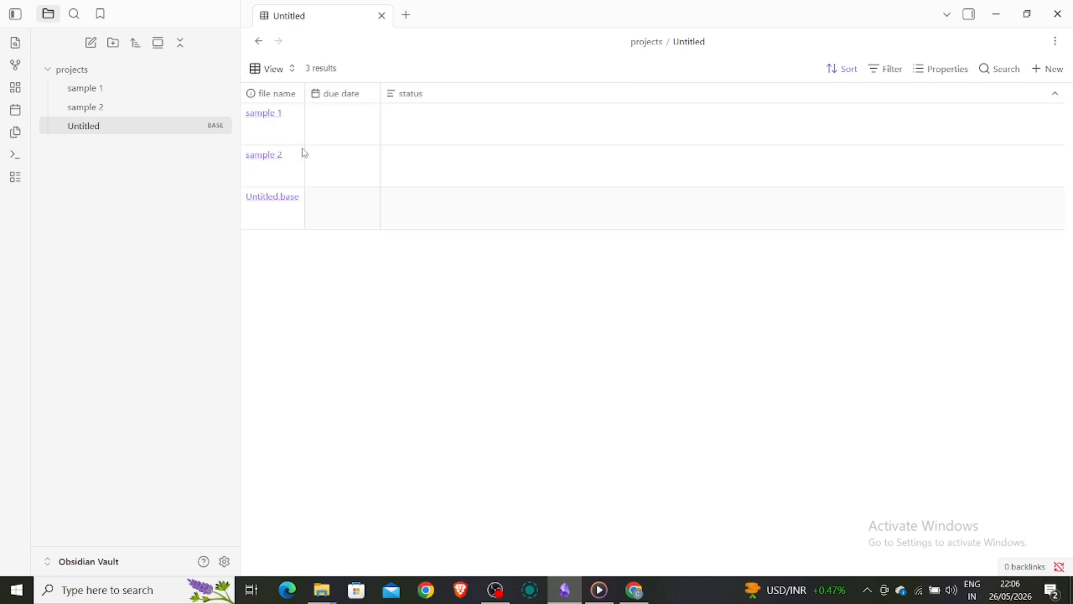
pyautogui.click(860, 67)
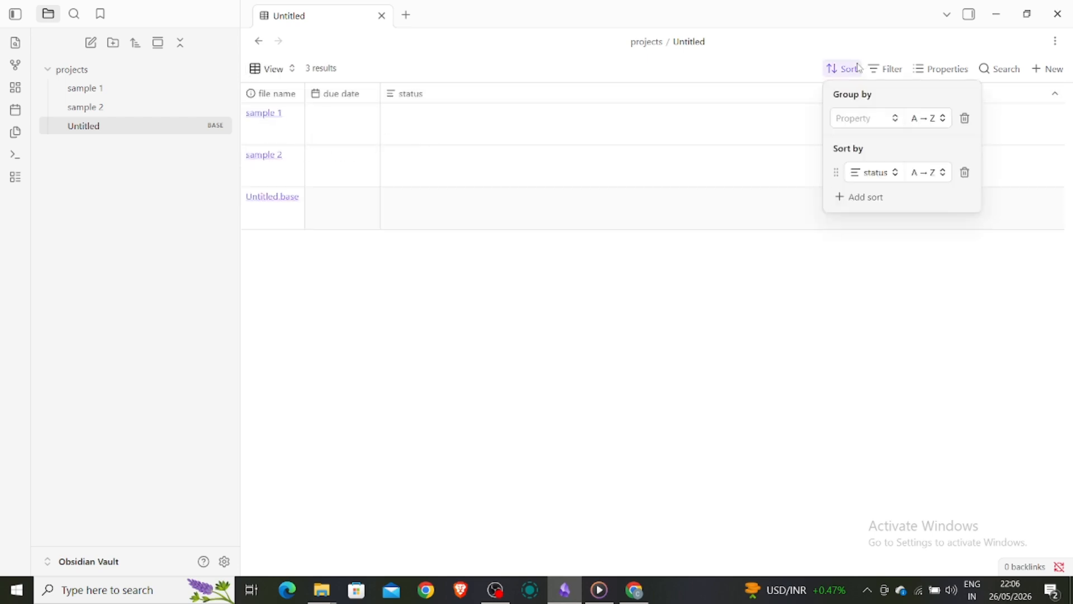
pyautogui.click(894, 69)
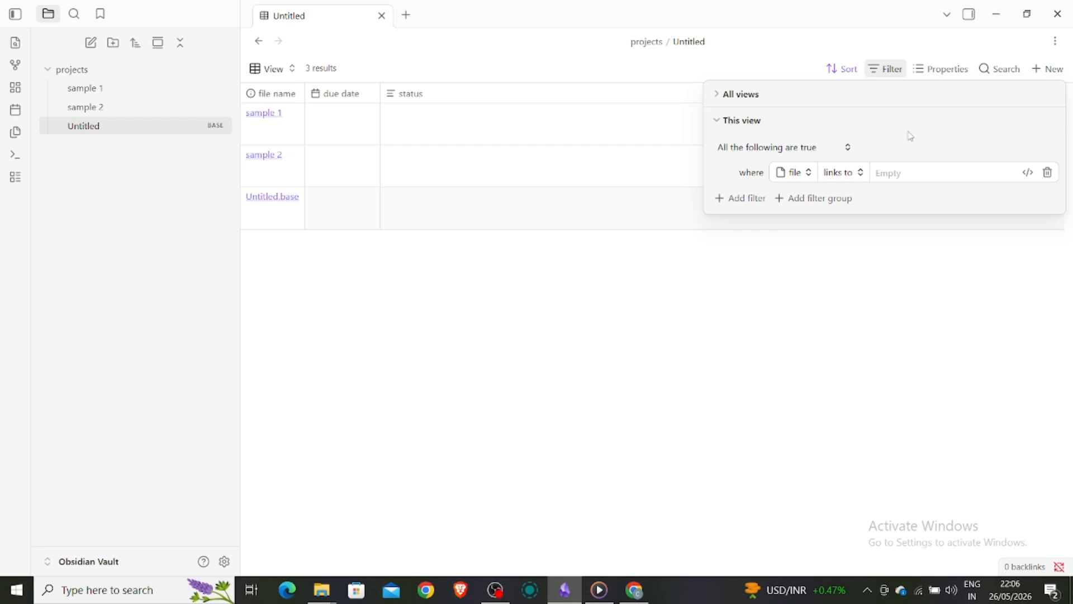
pyautogui.click(903, 75)
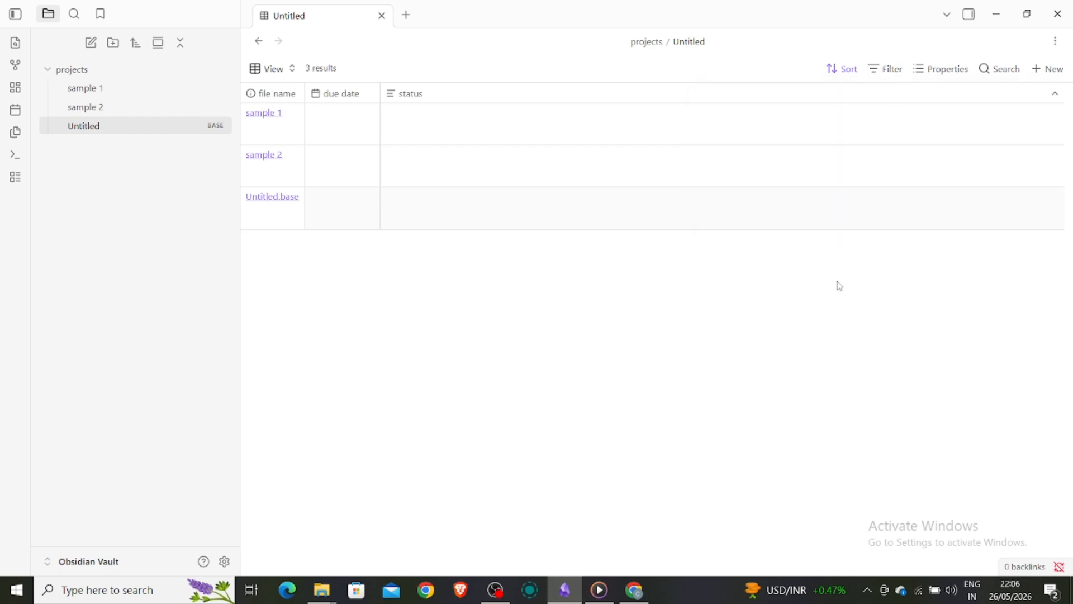